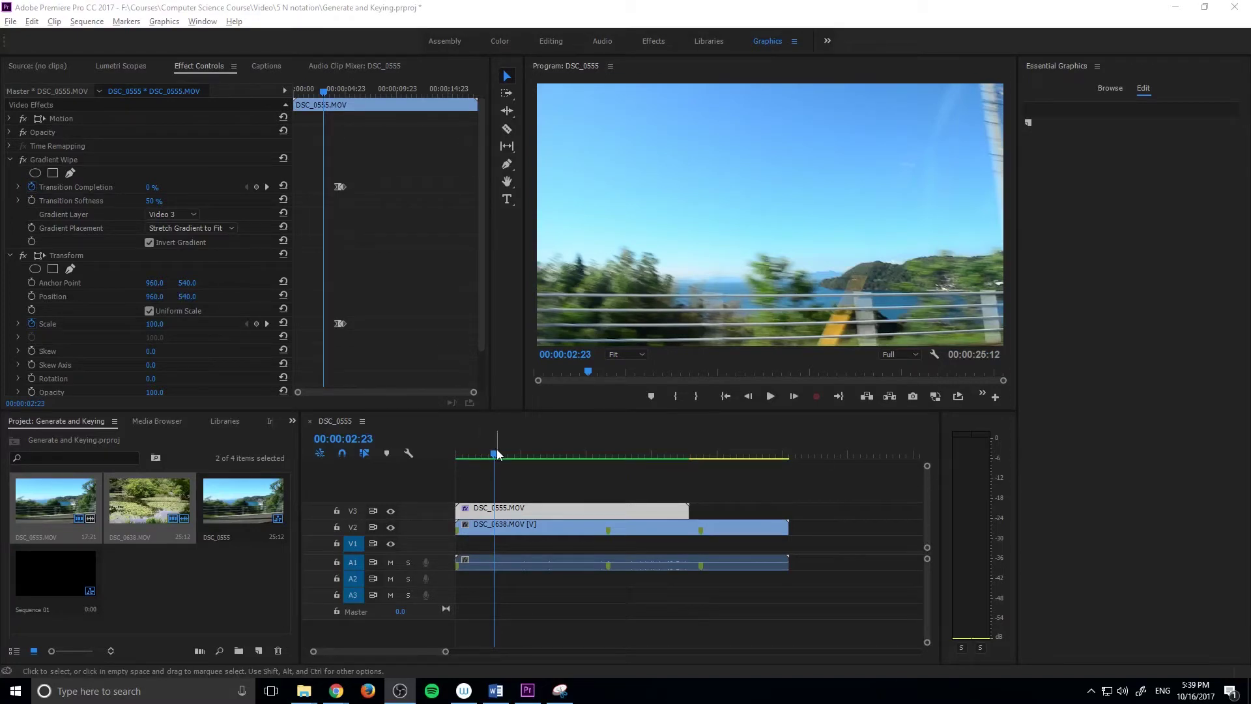
Play back and scrub forward and backward through the existing transition.
left_click(526, 465)
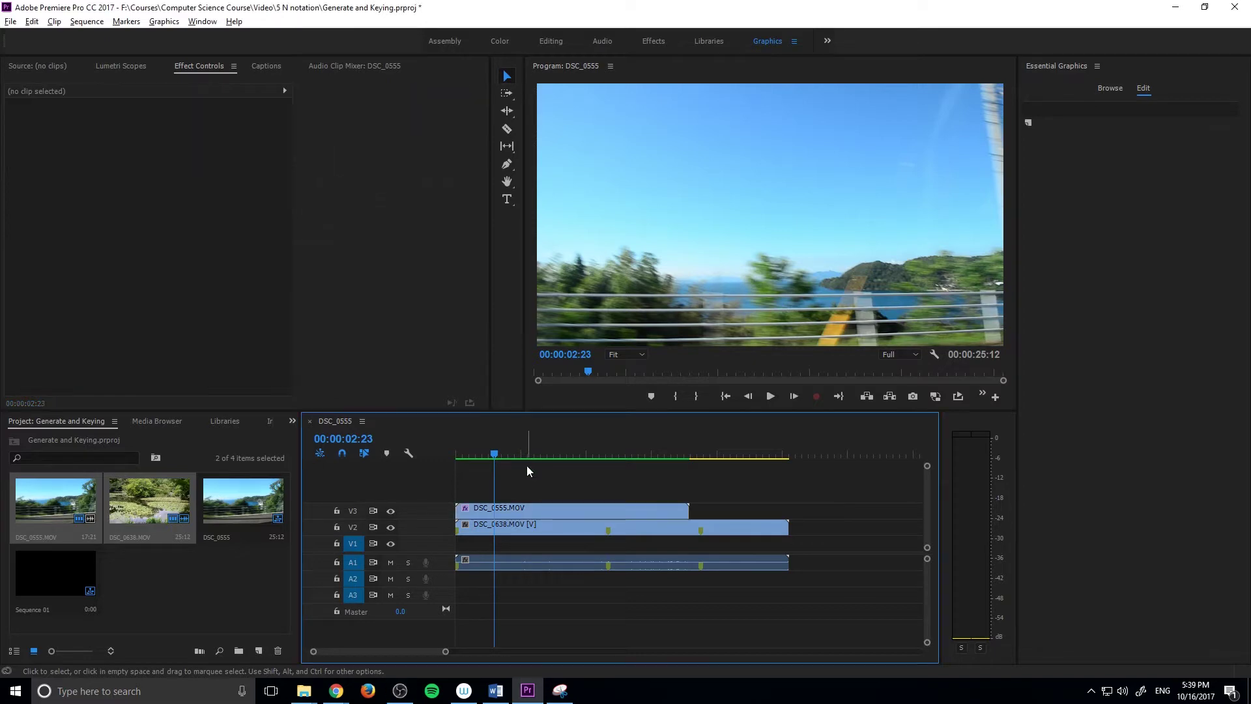
key("space")
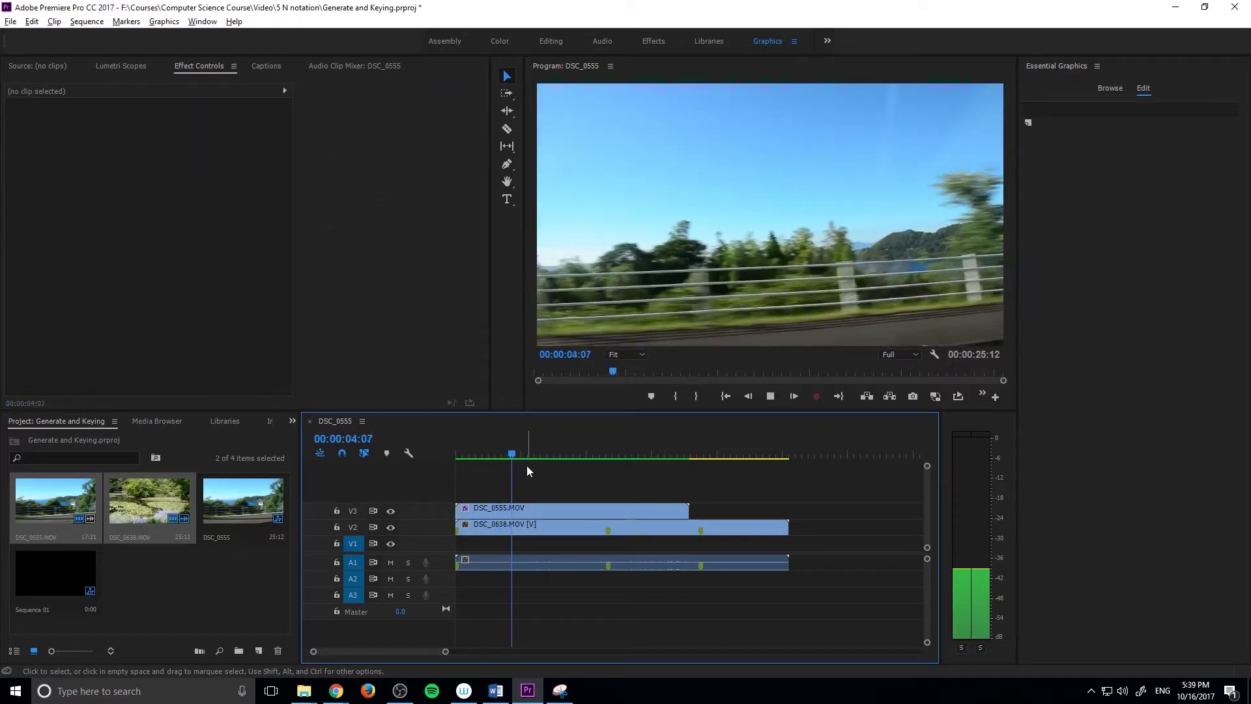
key("space")
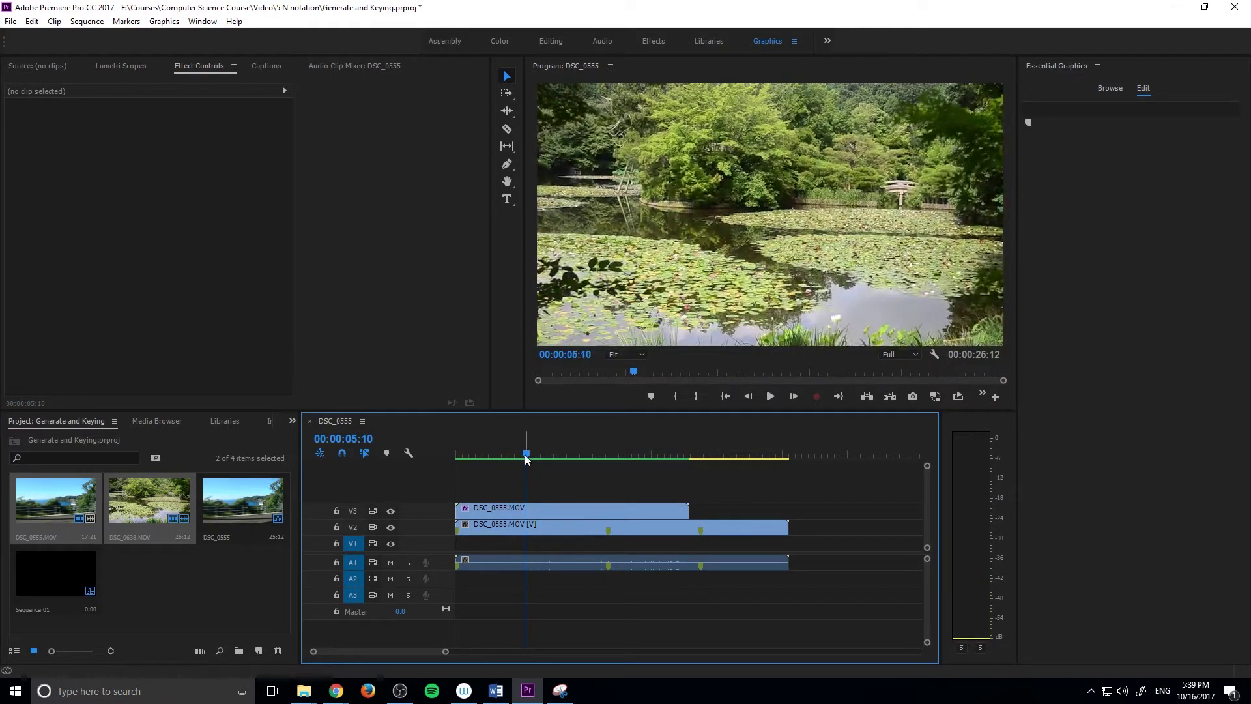
mouse_move(525, 454)
left_mouse_down()
mouse_move(499, 455)
mouse_move(516, 456)
left_mouse_up()
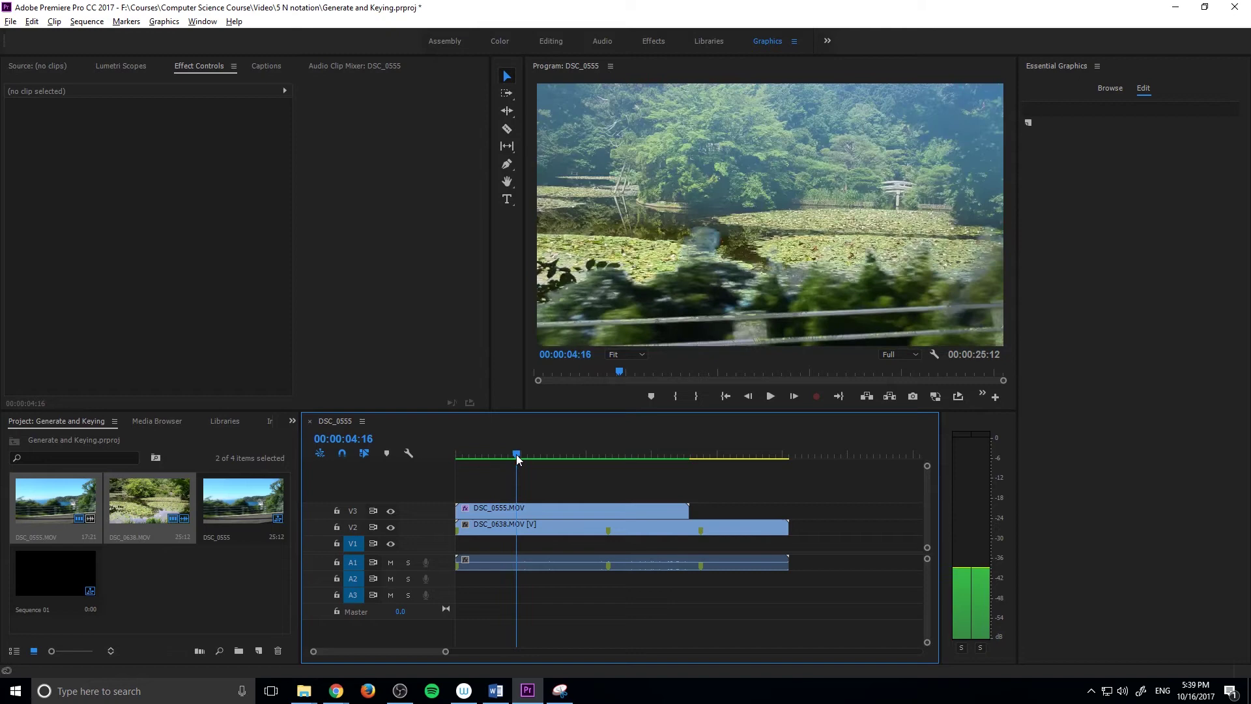
key("j")
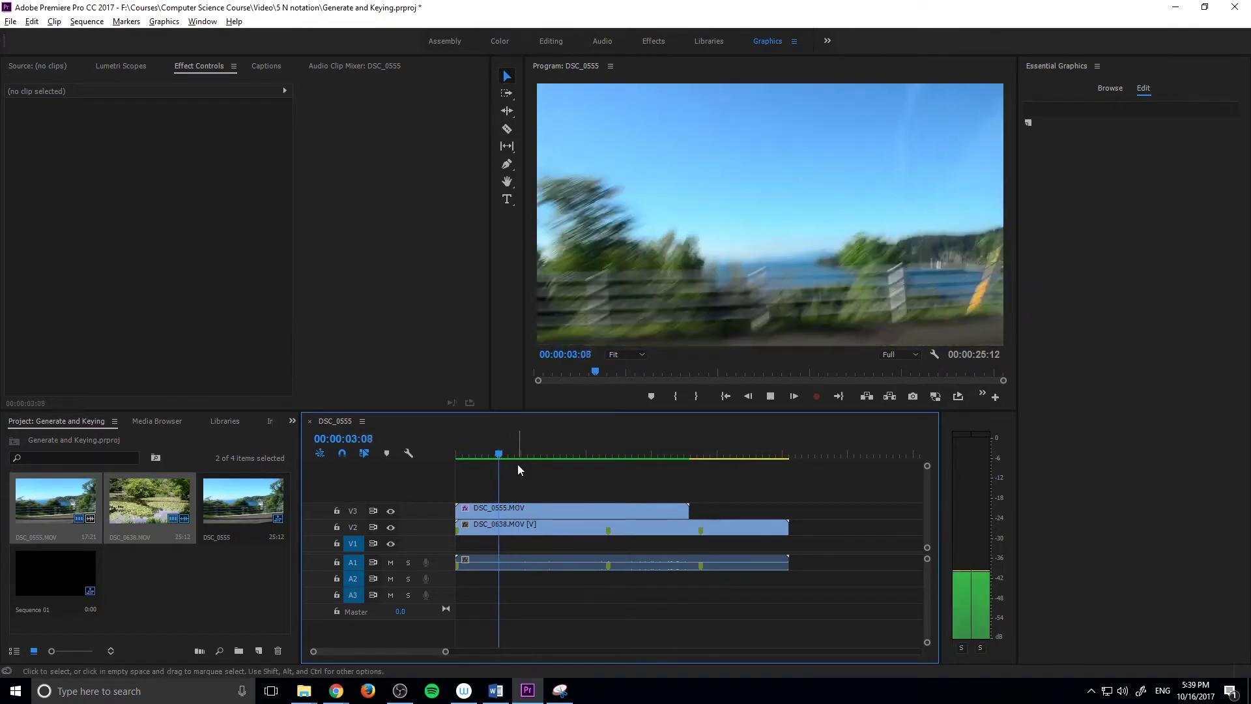
key("l")
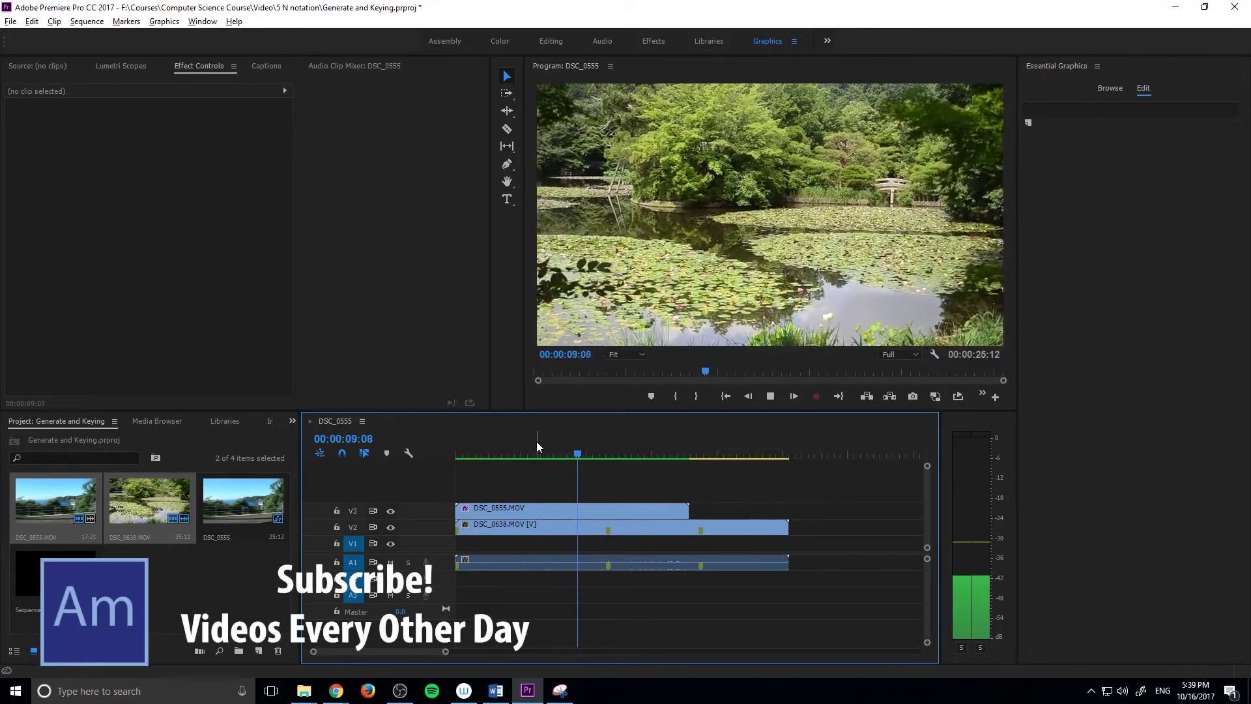
left_click_drag(536, 440, 495, 454)
Create a new sequence, Sequence 02, from the File > New menu.
left_click(292, 423)
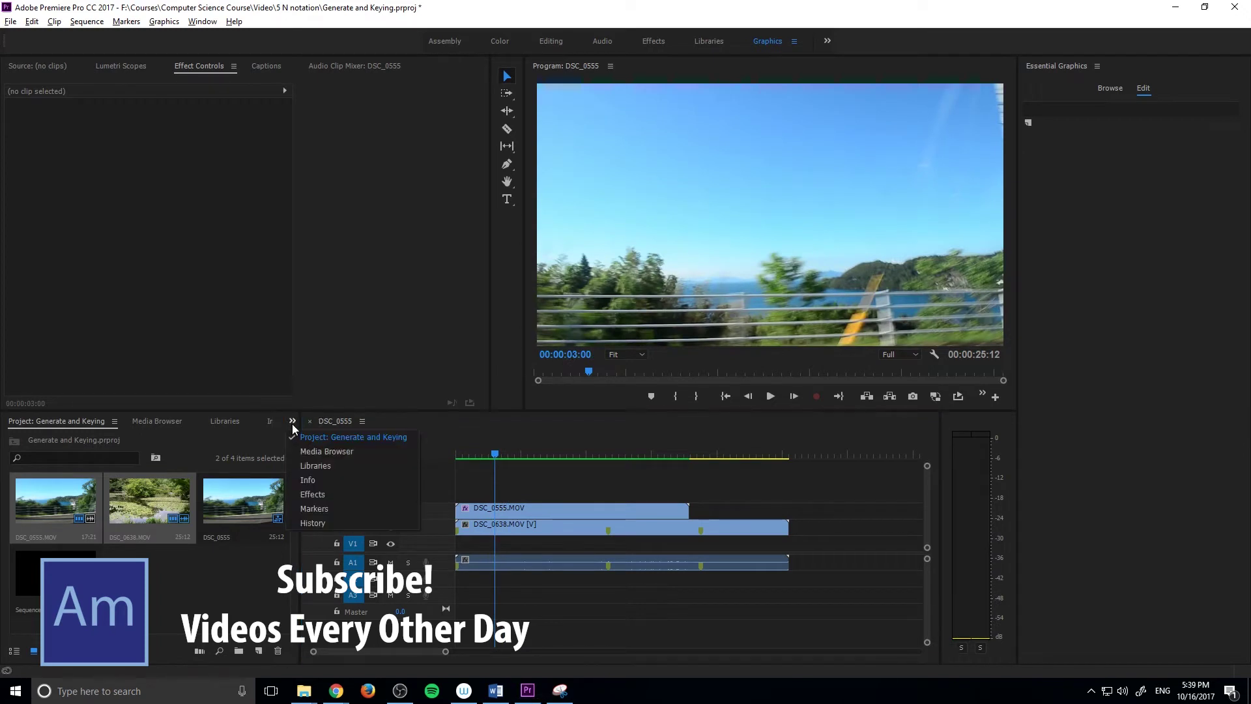
left_click(242, 444)
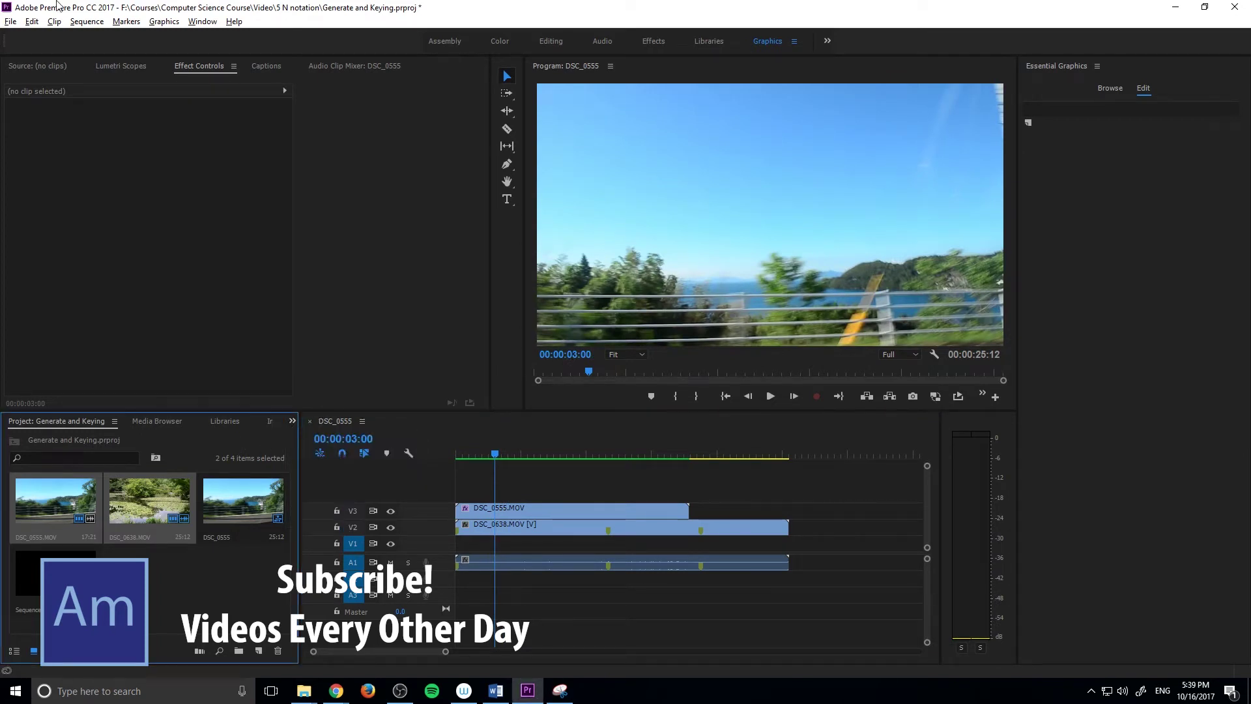
left_click(11, 21)
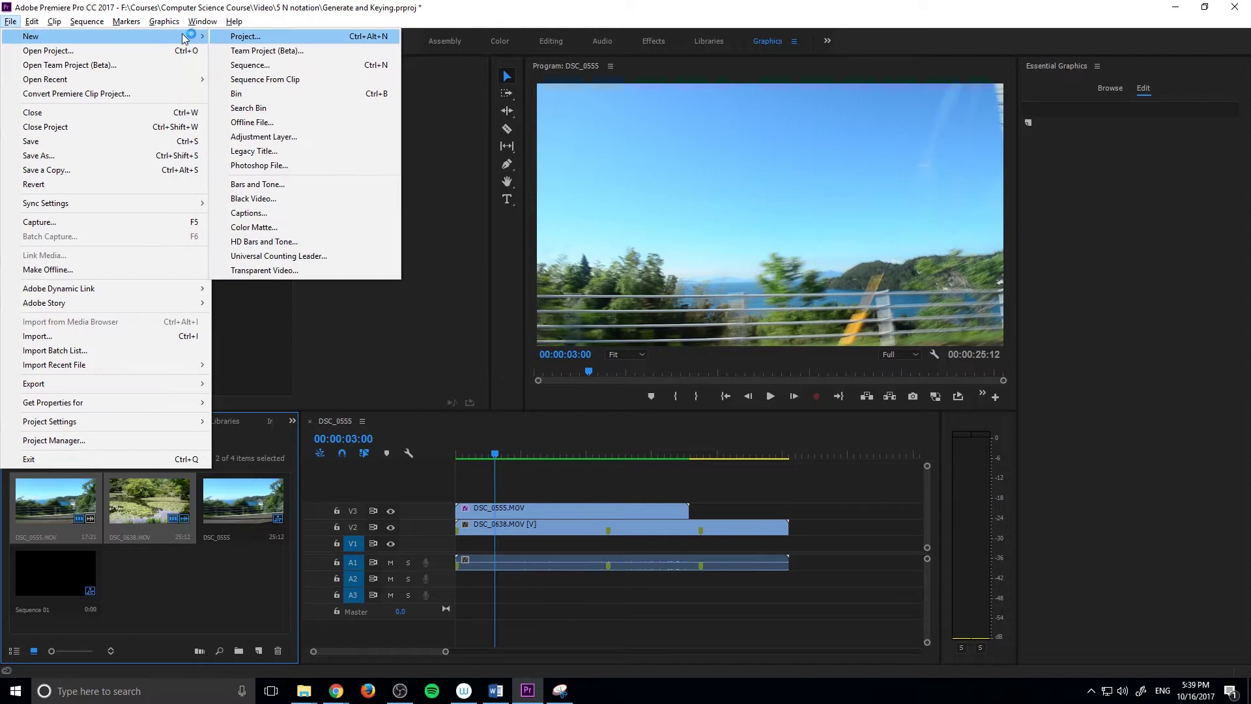
mouse_move(40, 37)
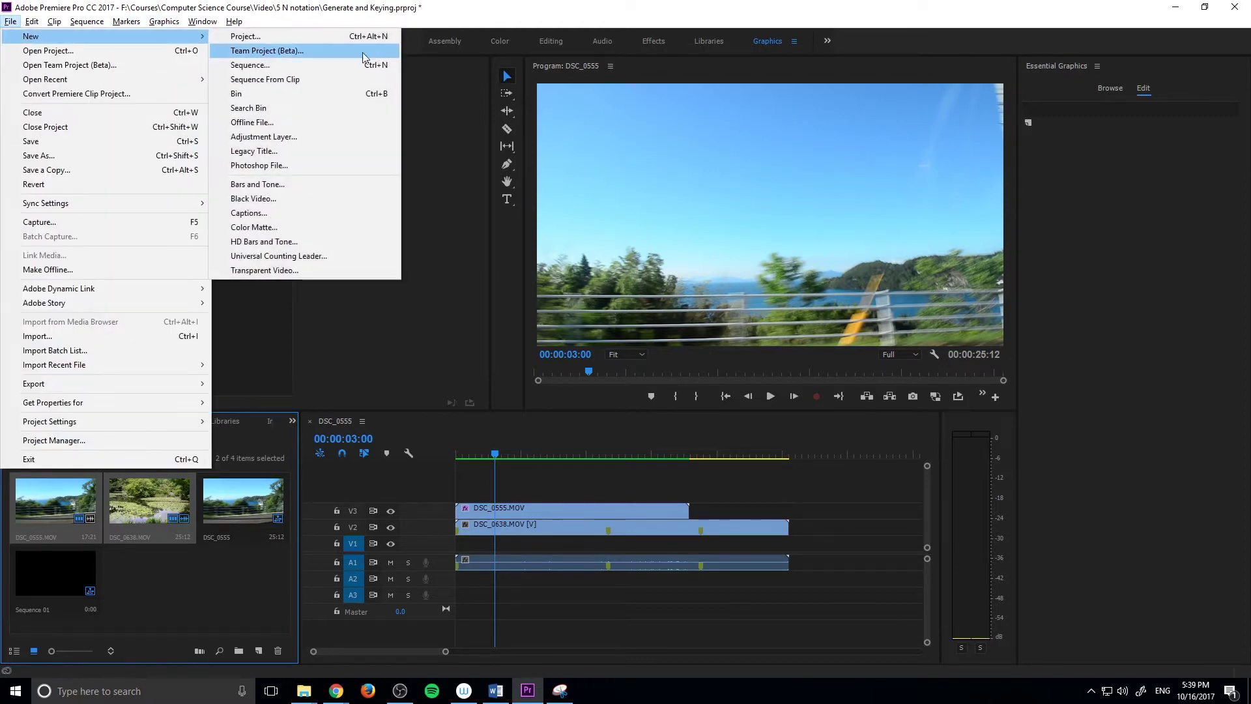
left_click(260, 67)
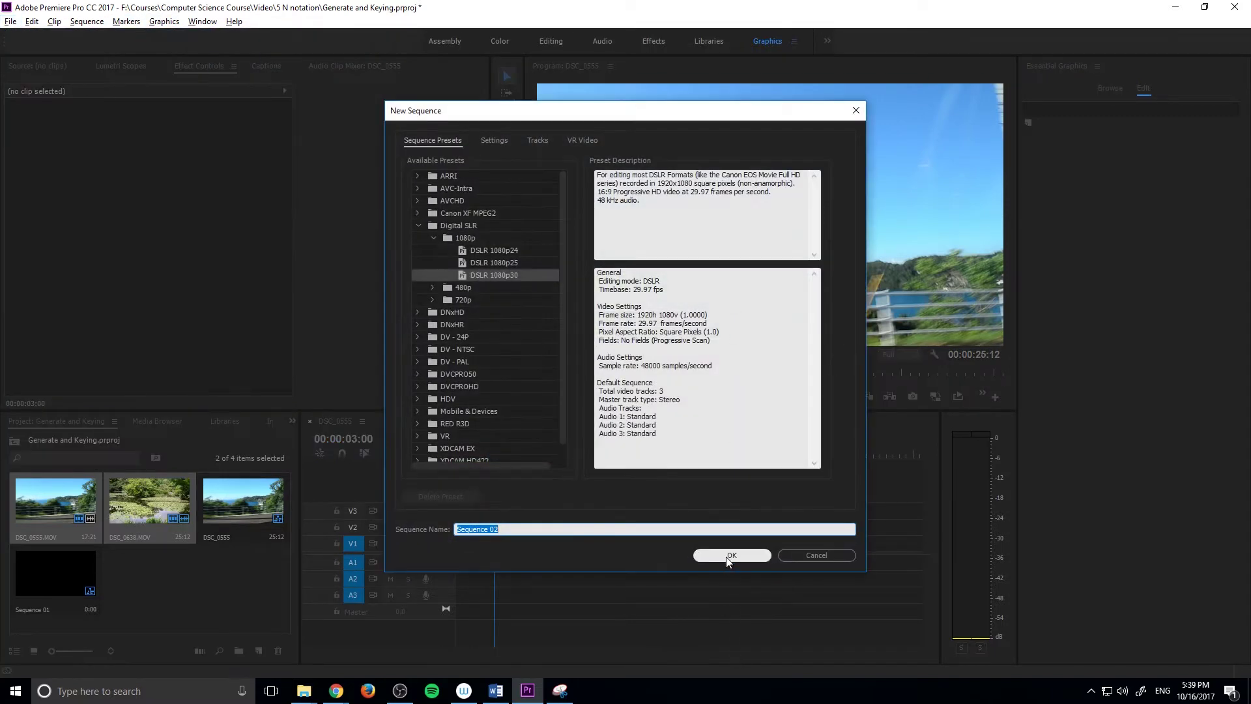
left_click(731, 553)
Drop DSC_0638.MOV and DSC_0555.MOV into Sequence 02, matching the sequence settings to the clips.
left_click(149, 525)
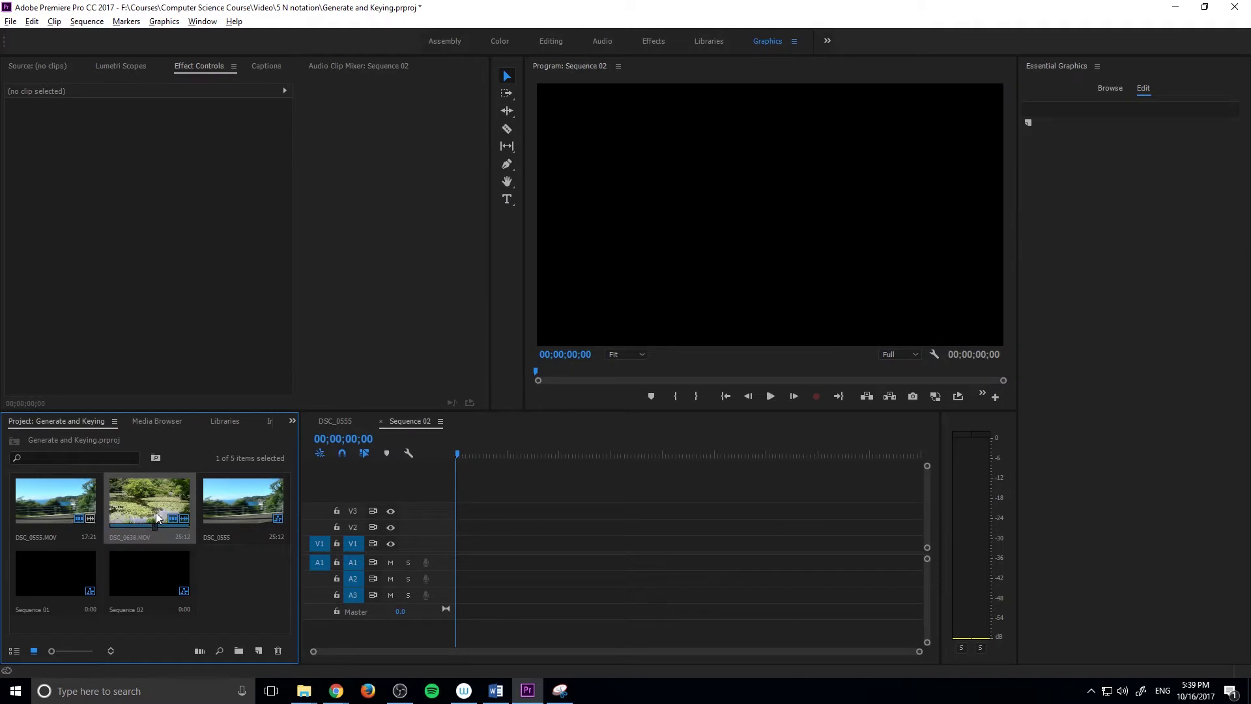
left_click(56, 504, "ctrl")
left_click_drag(56, 505, 475, 544)
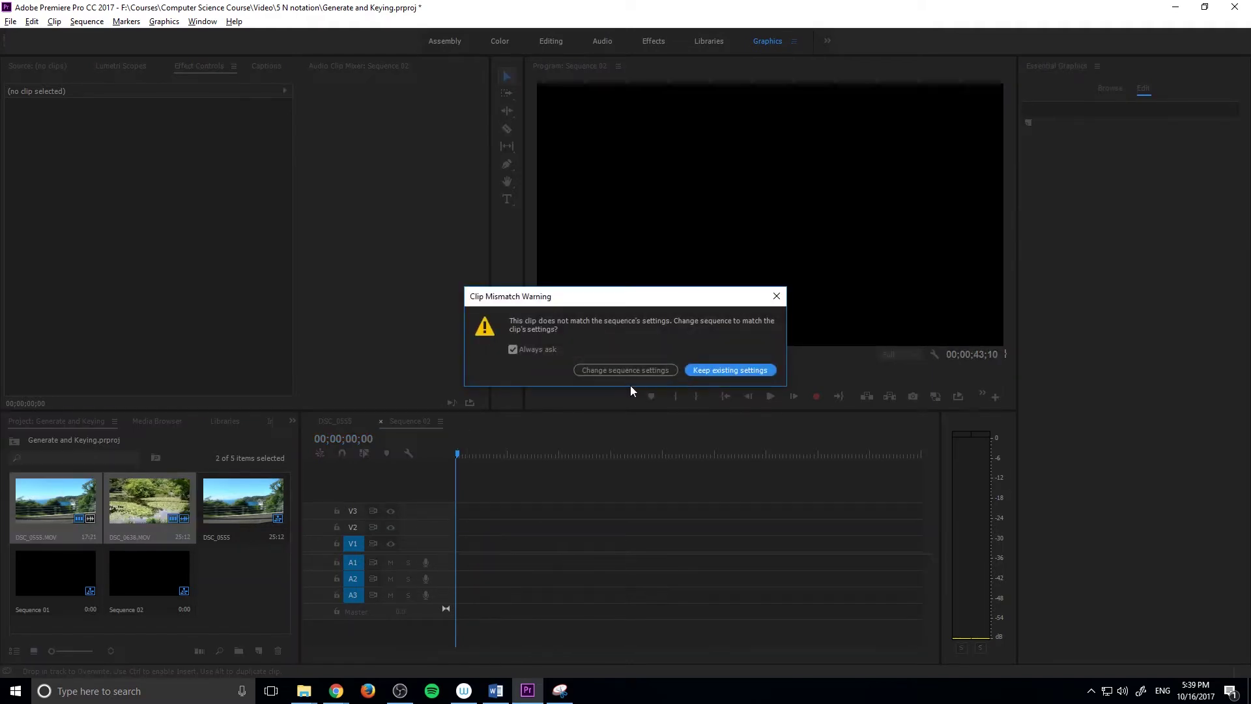
left_click(628, 373)
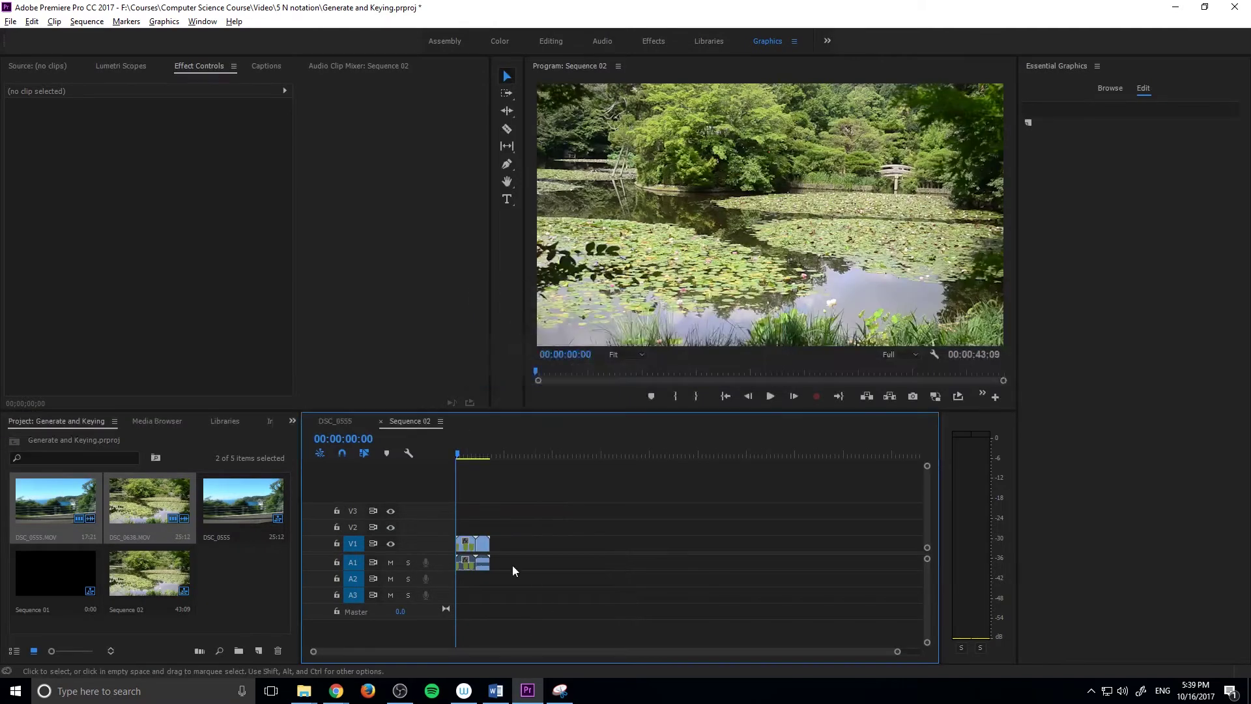
left_click(245, 541)
left_click(167, 521)
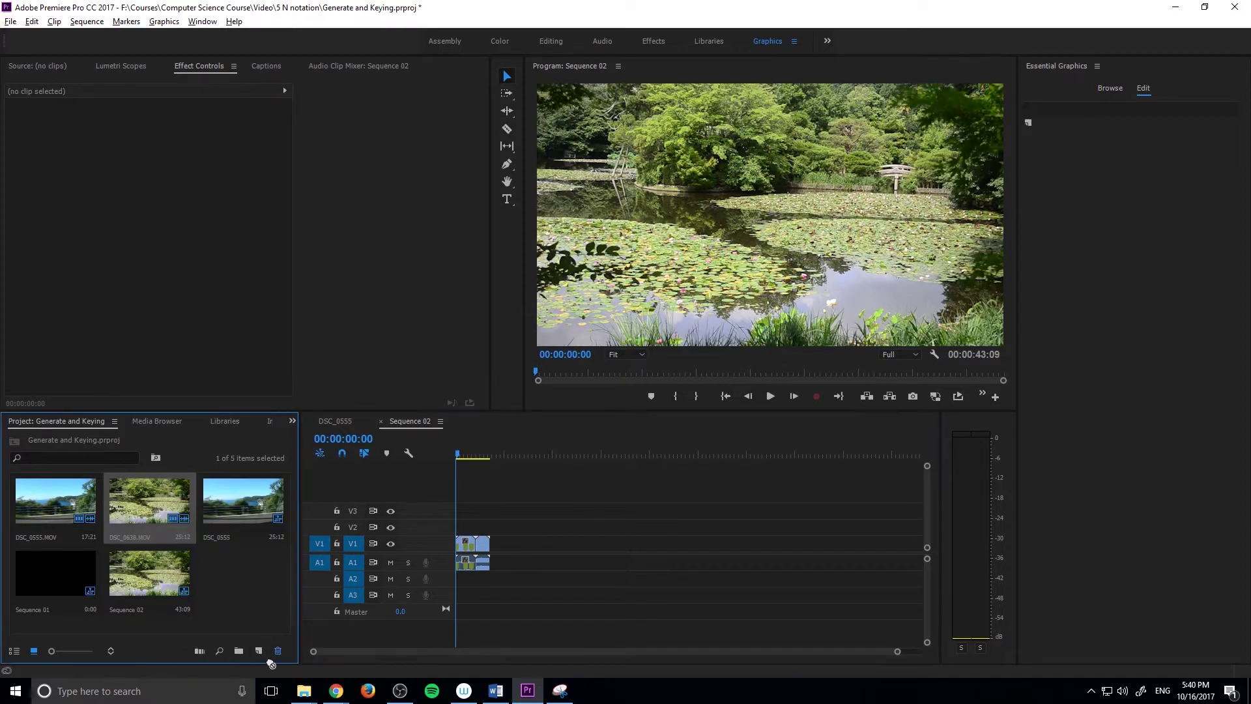
left_click(482, 605)
scroll(483, 597, "up", 2)
scroll(483, 597, "up", 1)
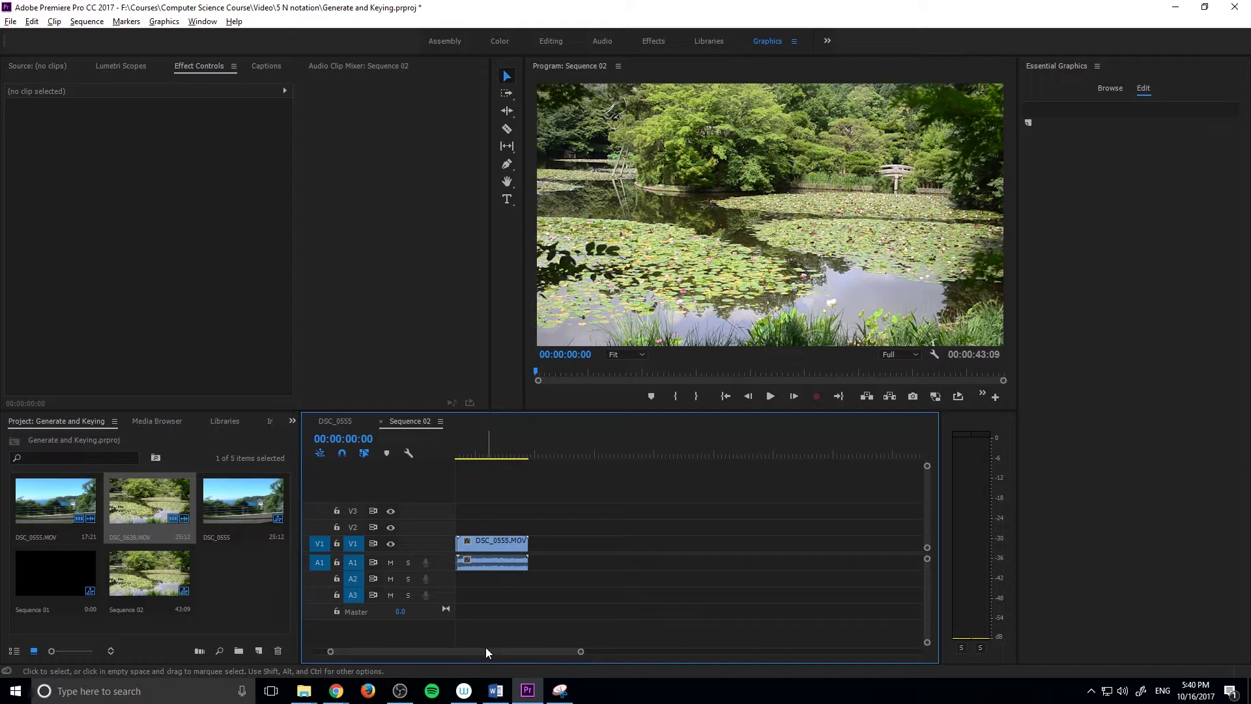
scroll(486, 647, "up", 2)
Move DSC_0555.MOV onto V2 at the sequence start, above DSC_0638.MOV.
key("space")
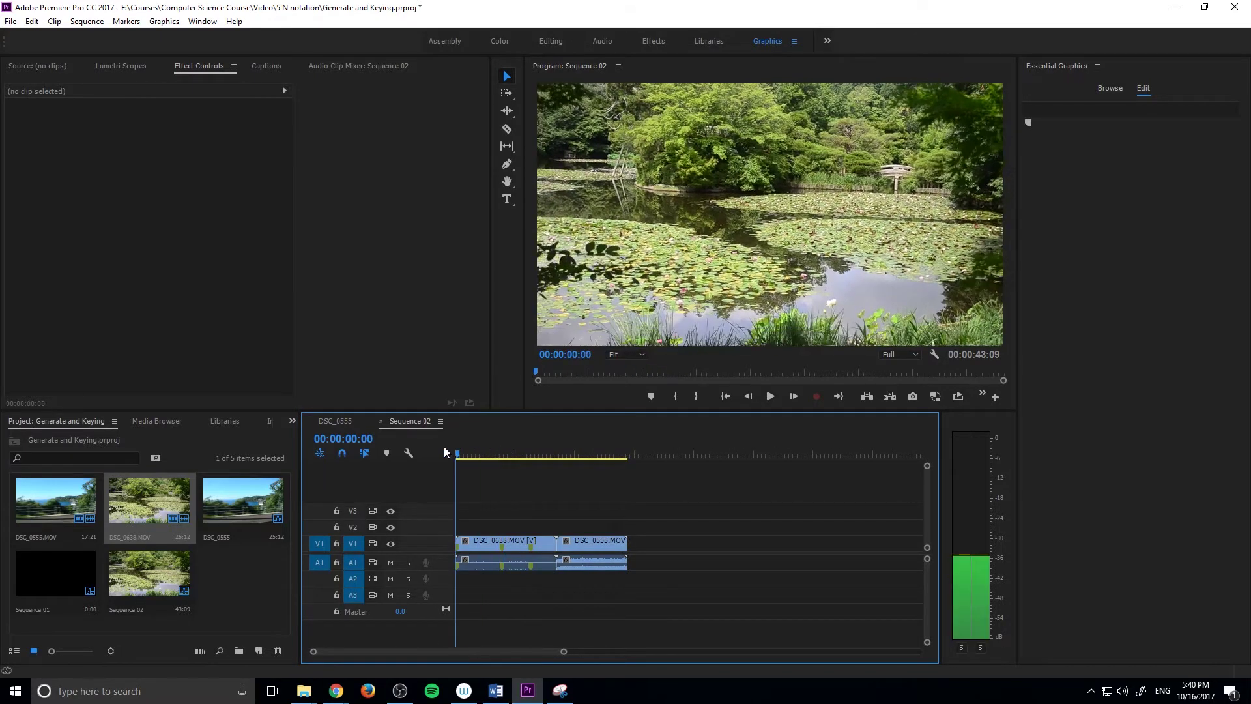
left_click_drag(465, 456, 458, 456)
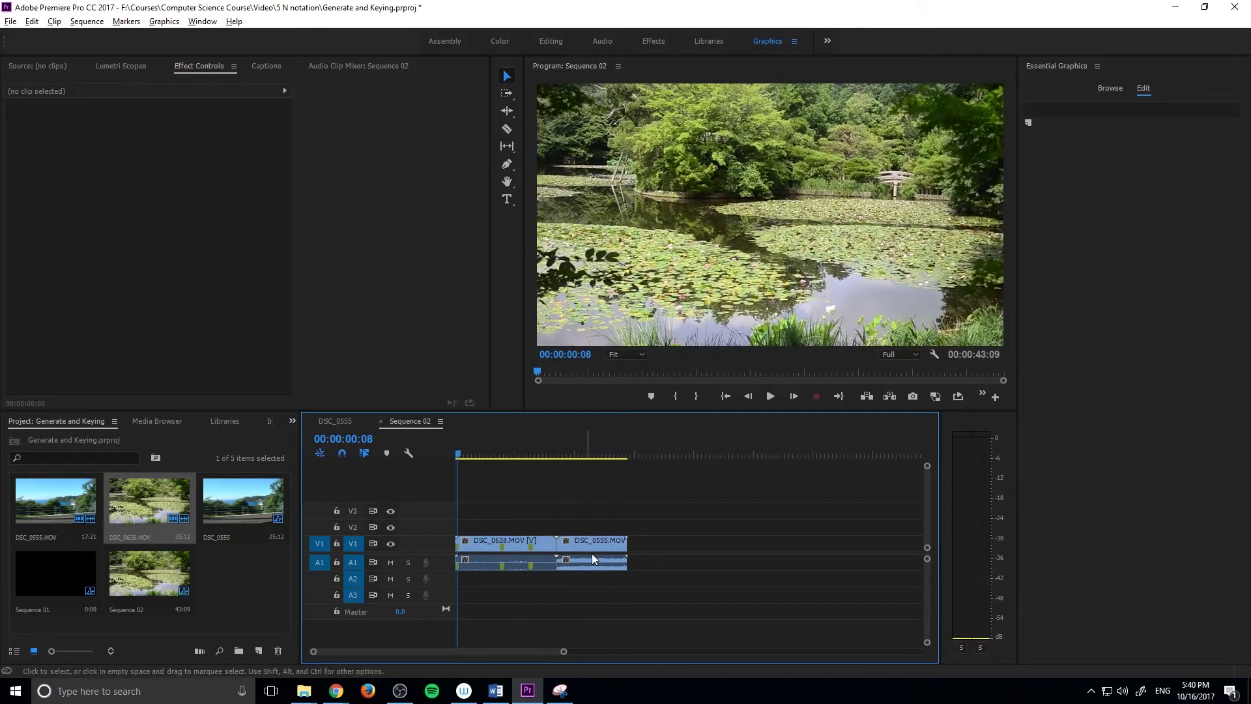
left_click_drag(591, 555, 487, 524)
Unlink both clips and delete their A1 audio, then preview the stacked clips.
left_click_drag(579, 586, 485, 523)
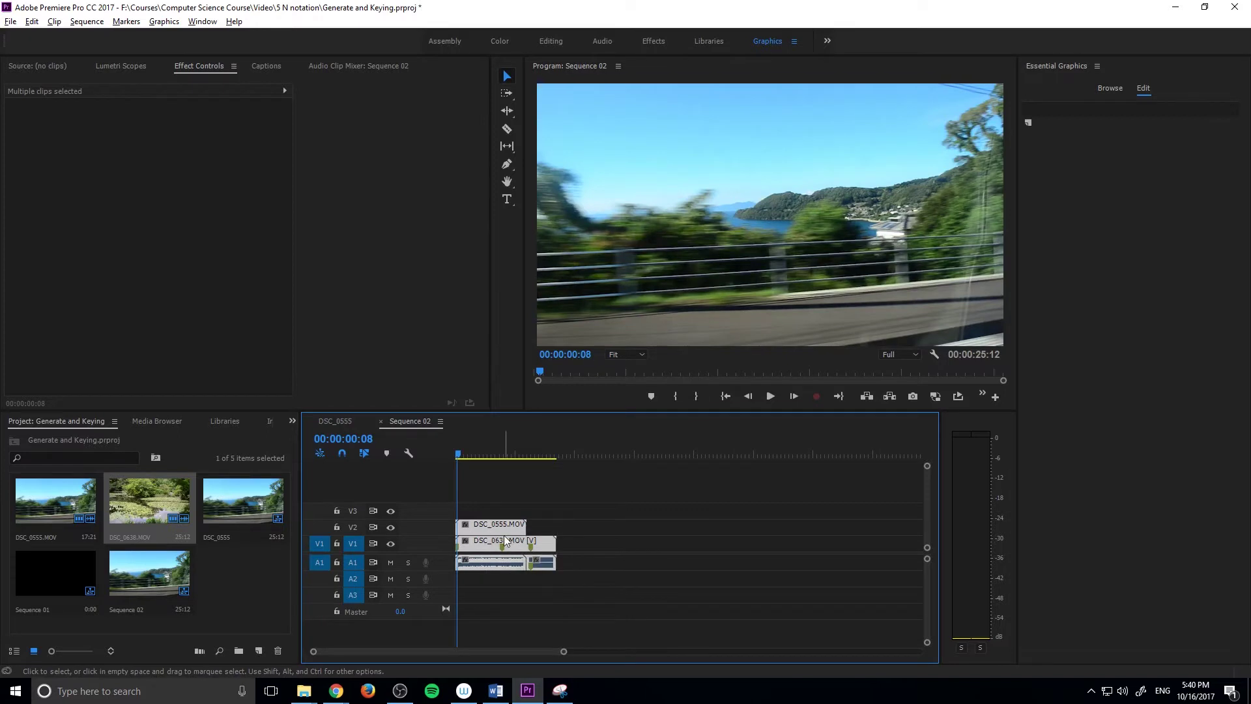
right_click(506, 540)
left_click(521, 268)
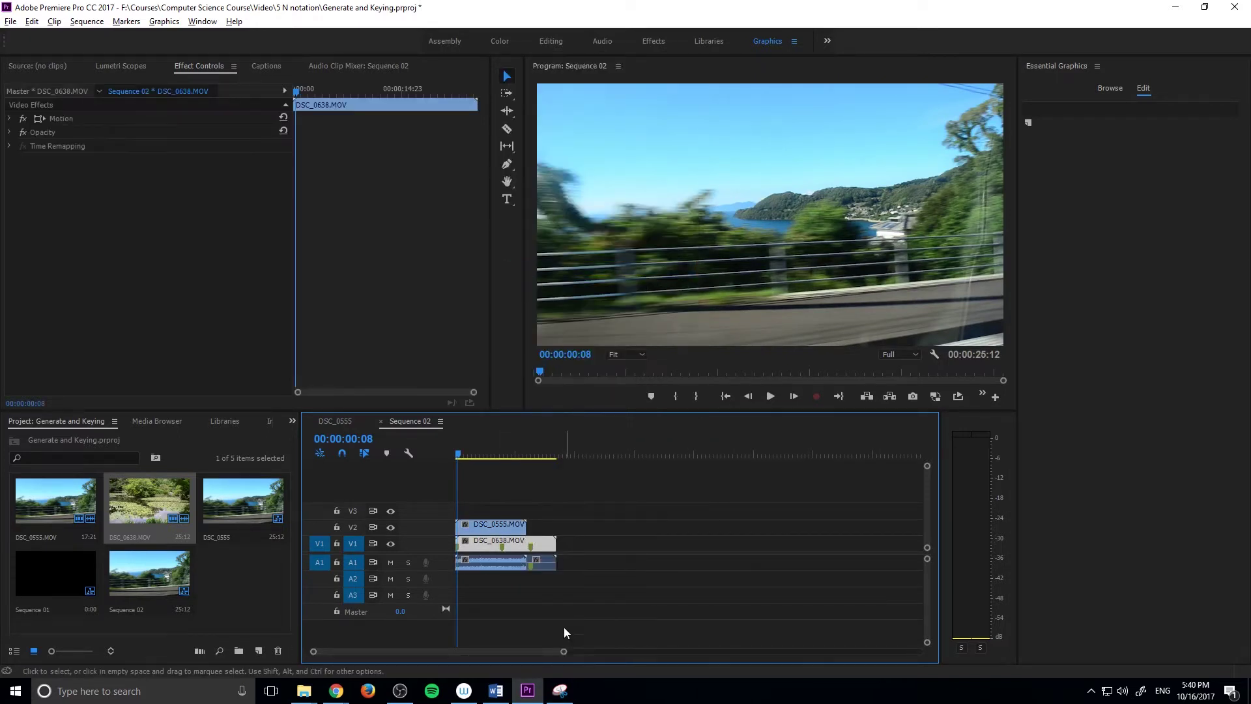
left_click_drag(548, 588, 487, 557)
key("Delete")
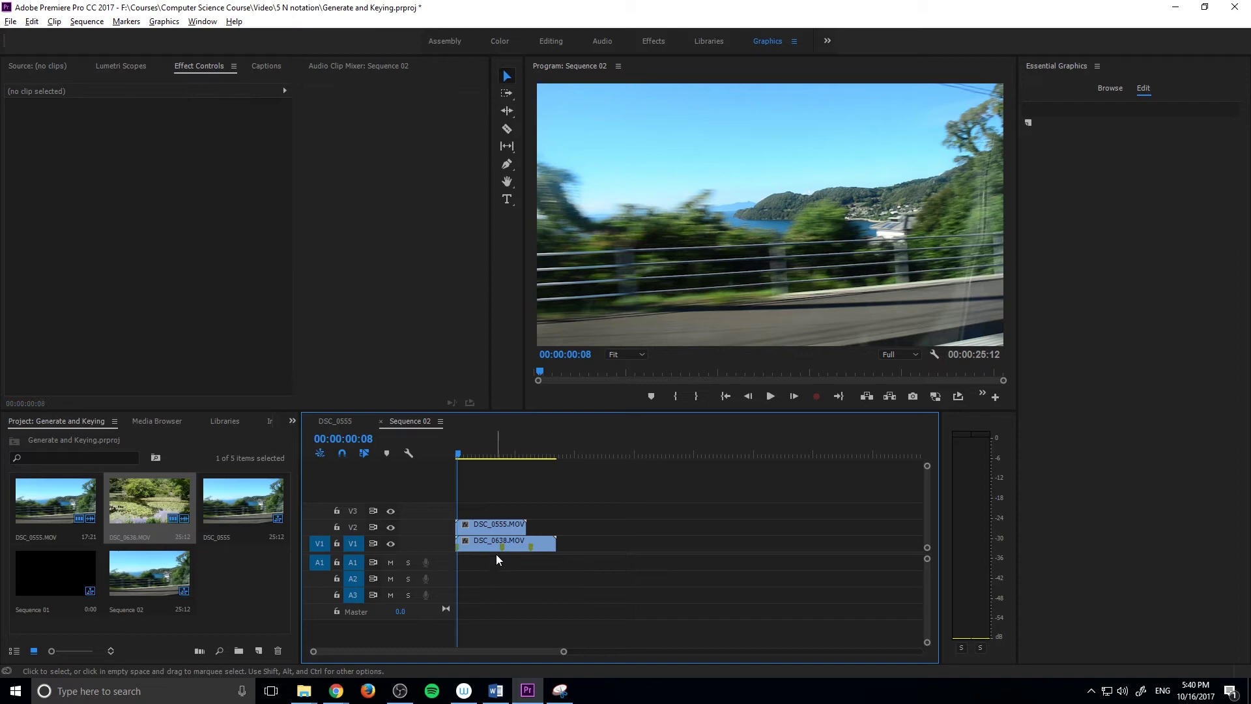
key("space")
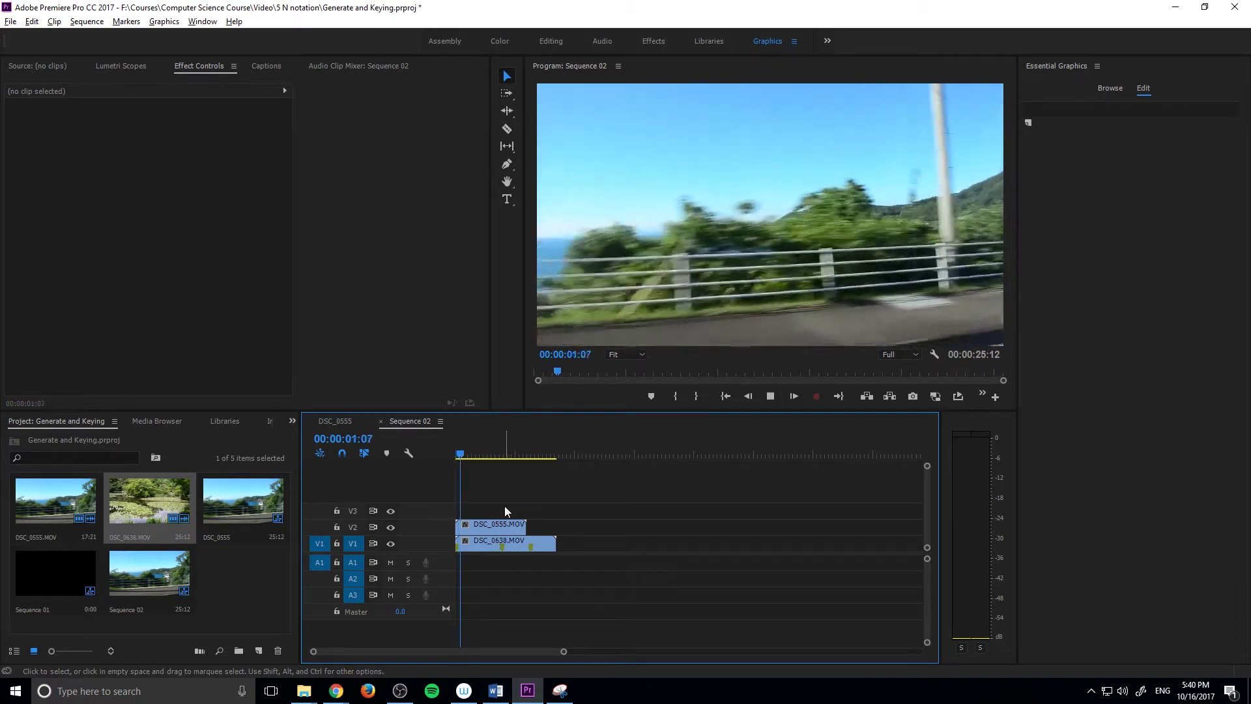
left_click_drag(473, 454, 487, 452)
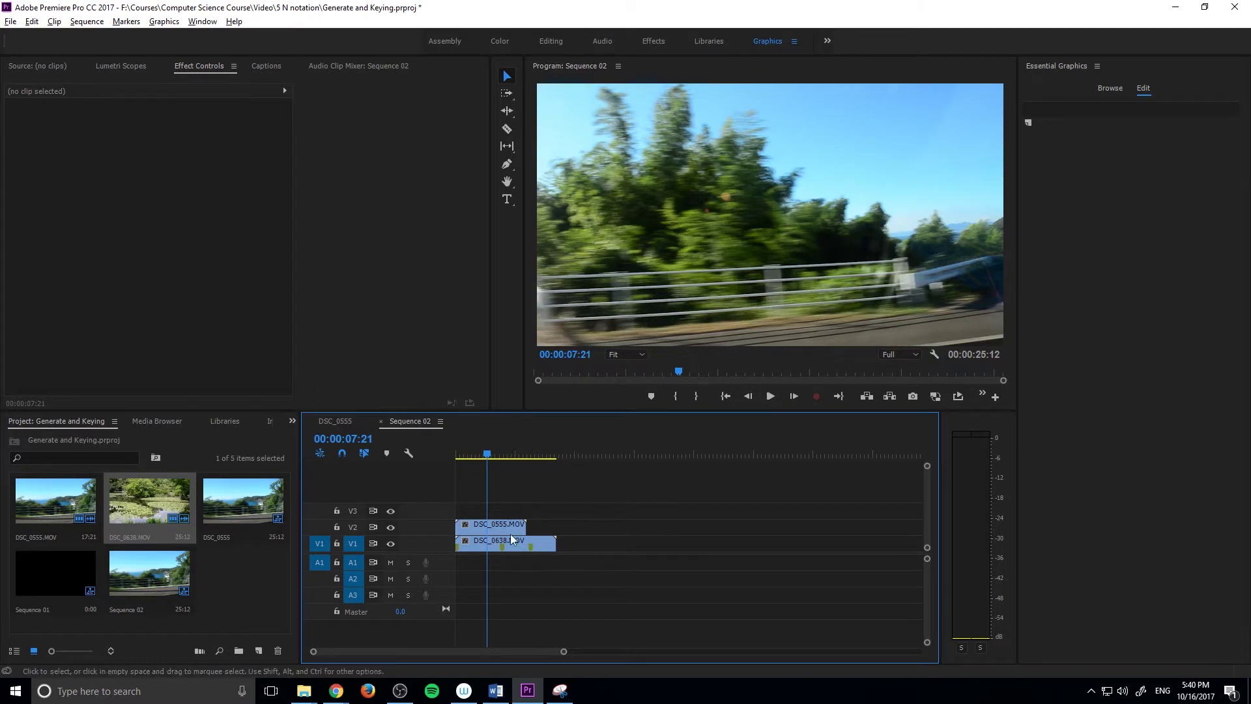
Search 'gradient wi' in Effects and drop Gradient Wipe onto the V2 clip DSC_0555.MOV.
left_click(292, 420)
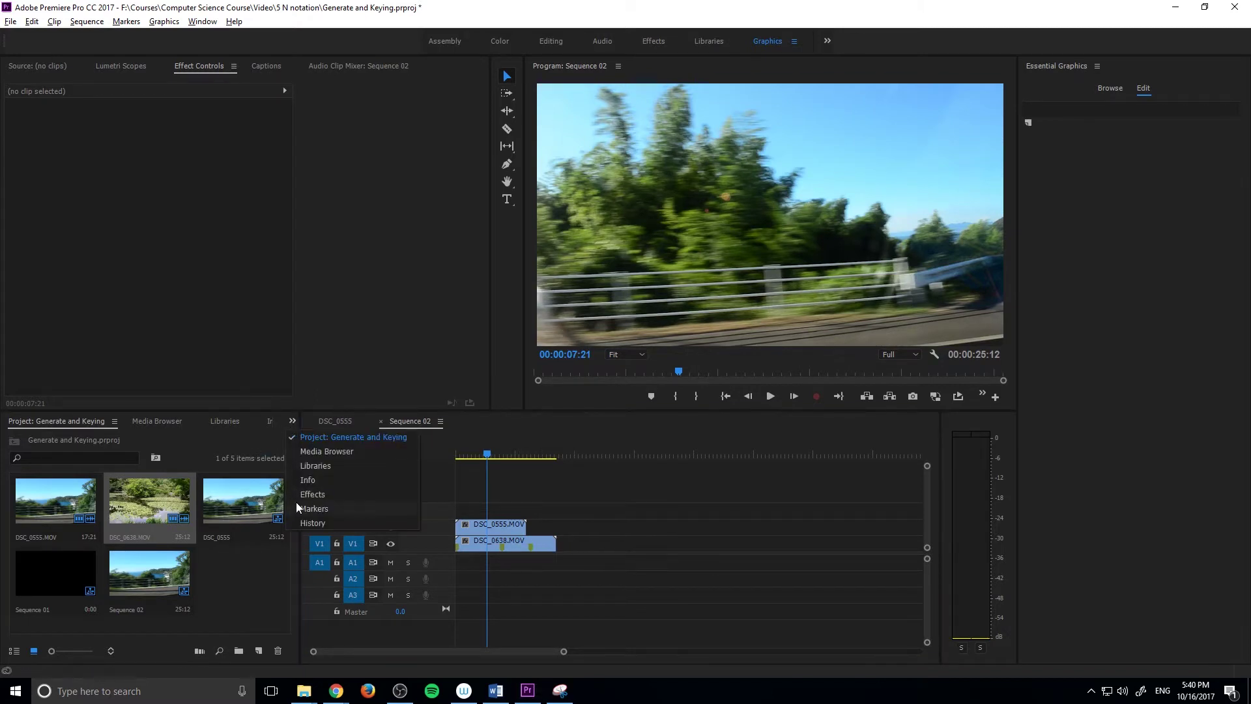
left_click(300, 497)
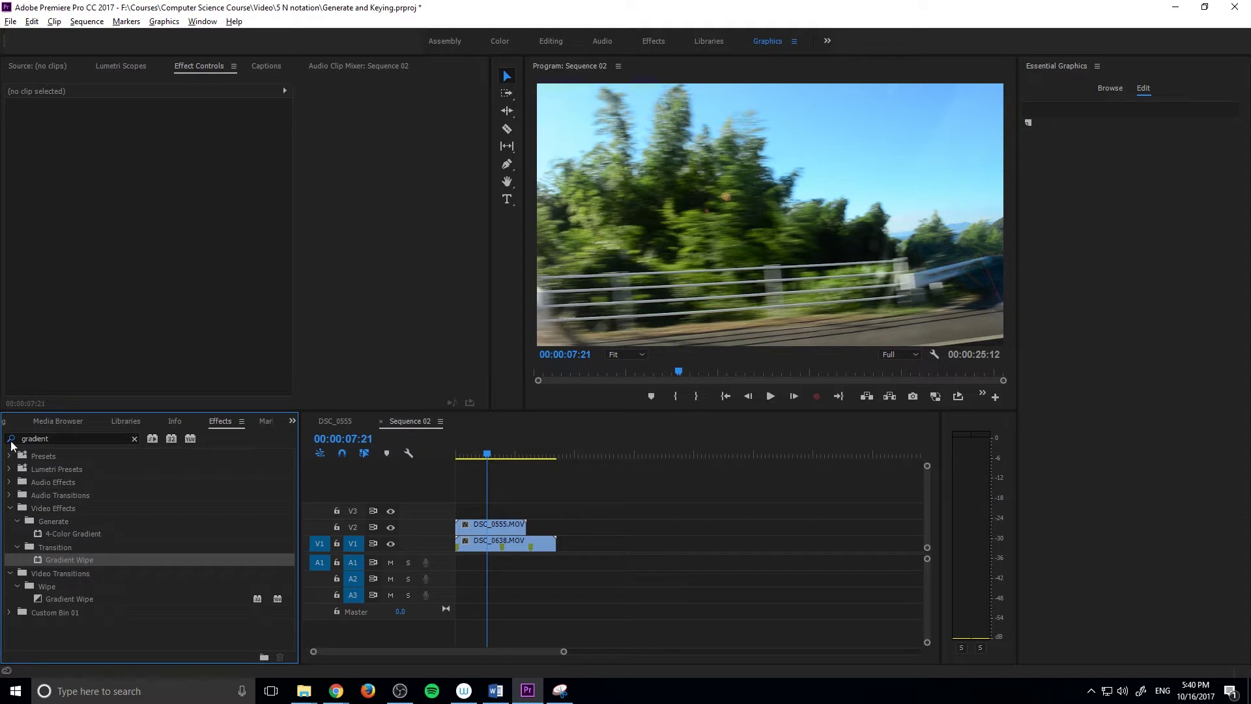
double_click(74, 437)
key("BackSpace")
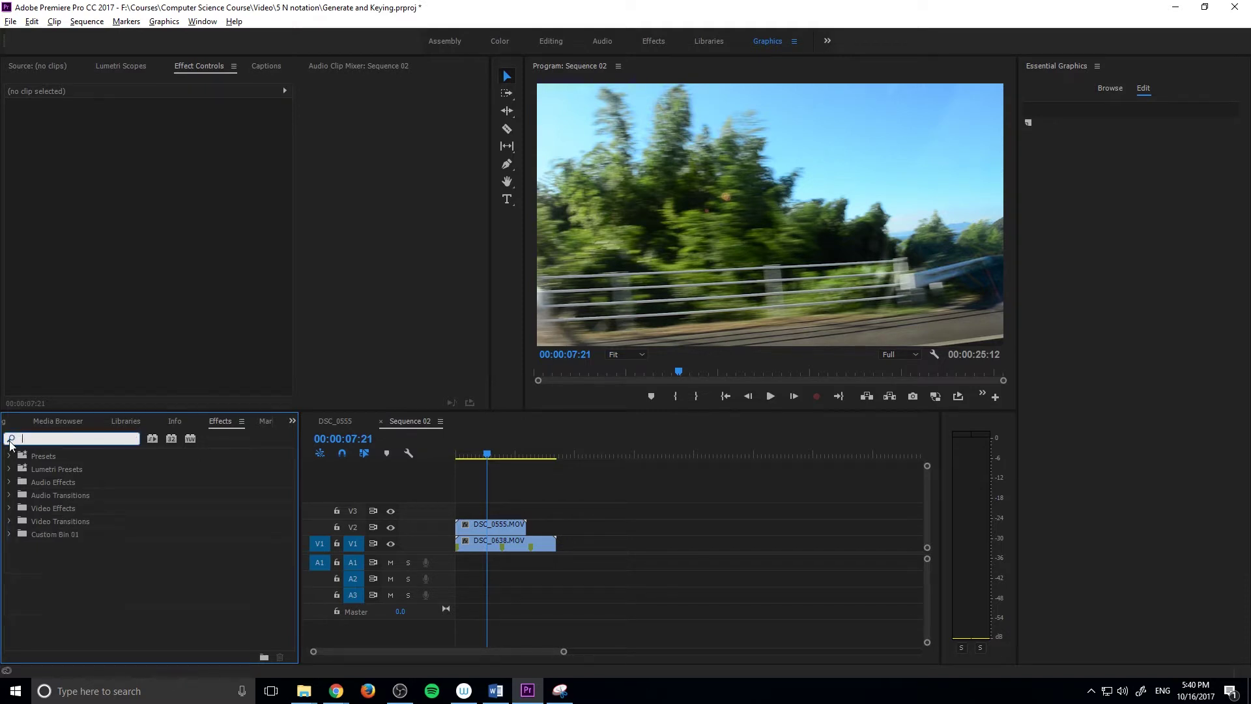
type("gradi")
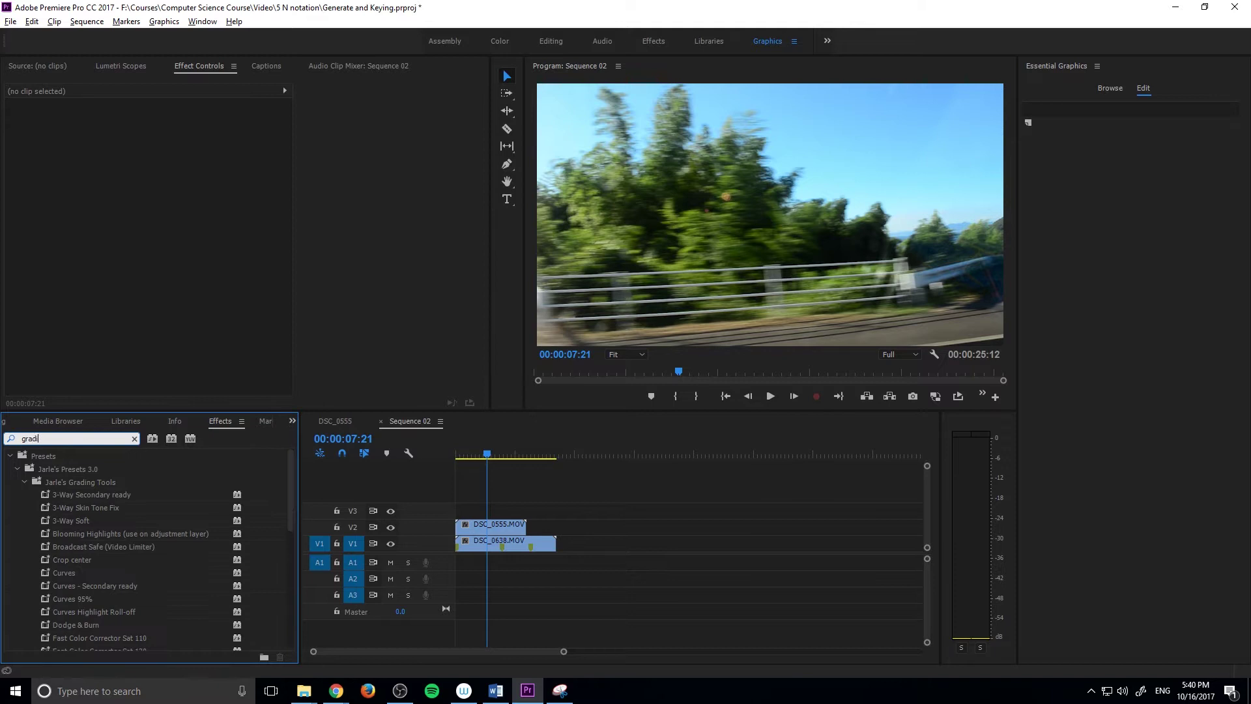
type("ent wipe")
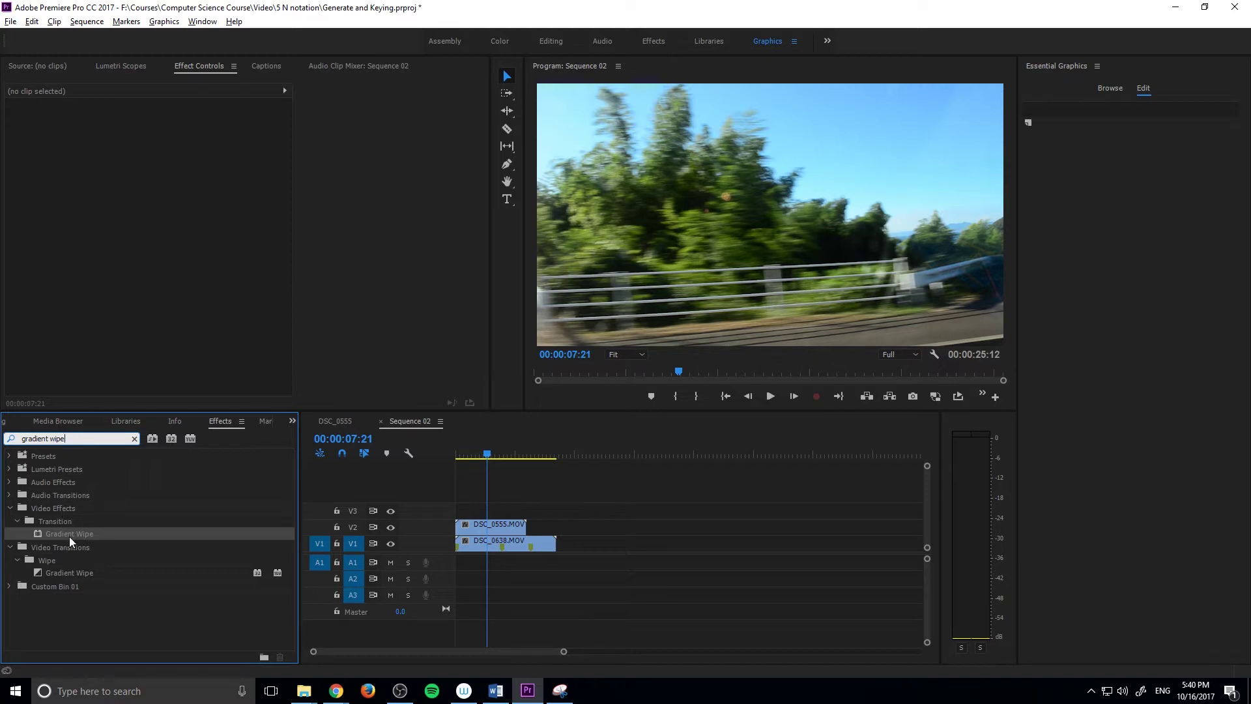
left_click_drag(69, 535, 496, 533)
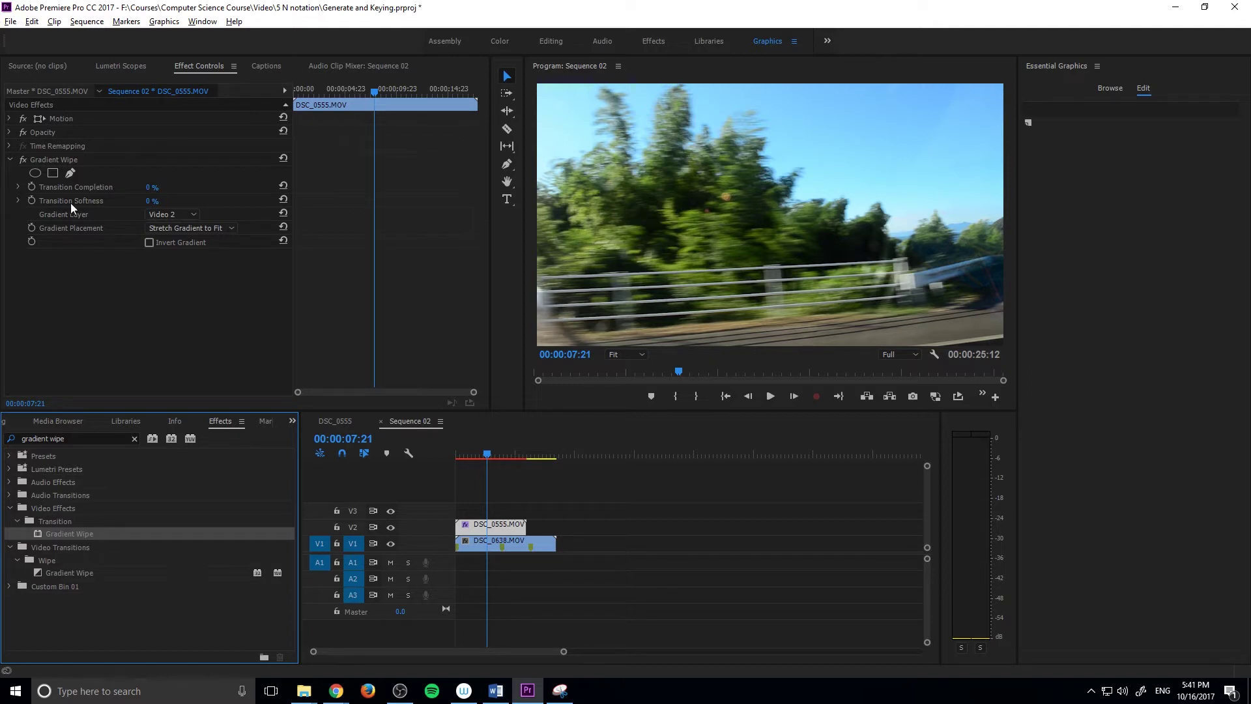
Step Transition Completion up and down with the arrow keys, finishing at 100%.
left_click(94, 251)
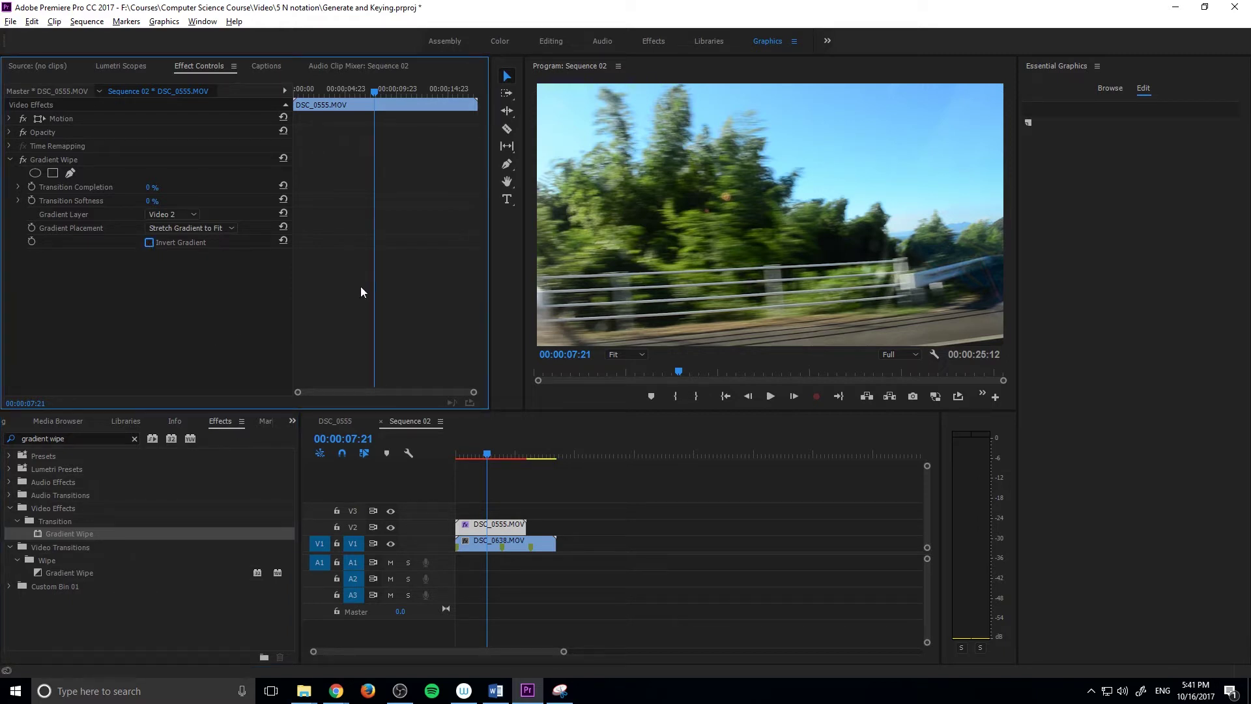
left_click(152, 187)
key("Up")
key("Up")
key("Up")
key("Up")
key("Up")
key("Up")
key("Up")
key("Up")
key("Up")
key("Up")
key("Up")
key("Up")
key("Up")
key("Up")
key("Up")
key("Up")
key("Up")
key("Up")
key("Up")
key("Up")
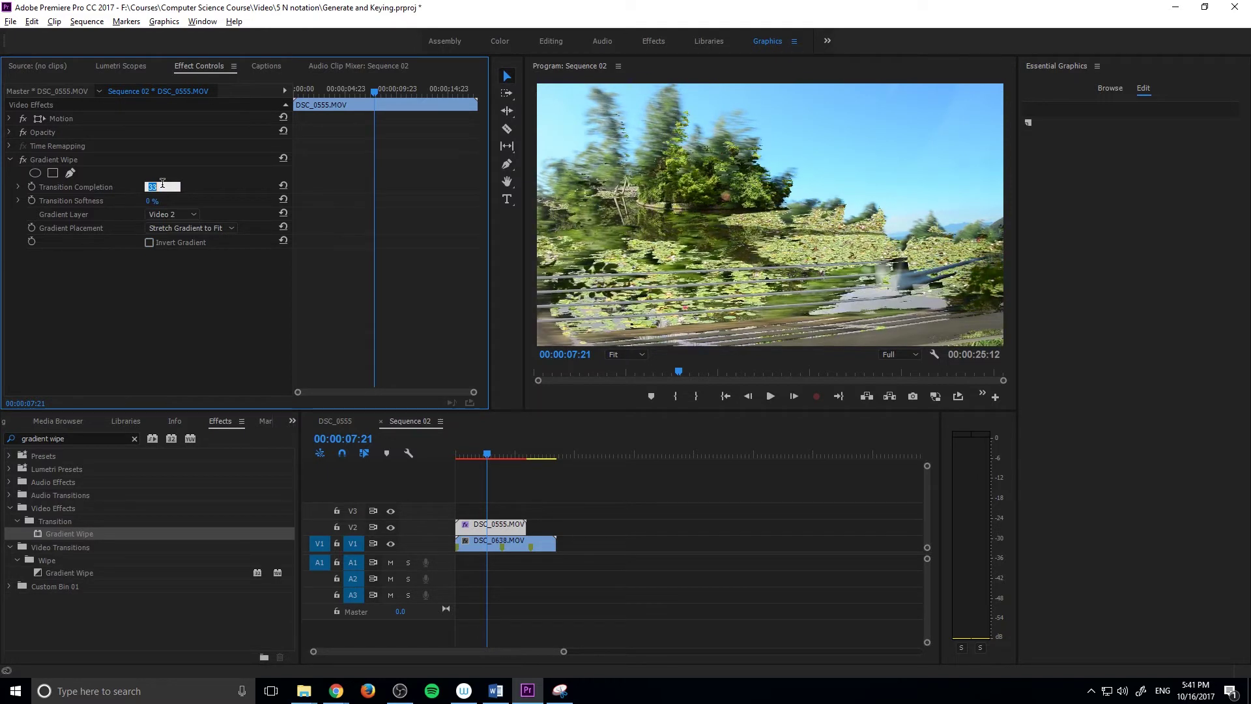
key("Down")
key("Down")
key("Down")
key("Down")
key("Down")
key("Down")
key("Down")
key("Down")
key("Down")
key("Down")
key("Down")
key("Down")
key("Down")
key("Down")
key("Down")
key("Down")
key("Down")
key("Down")
key("Down")
key("Down")
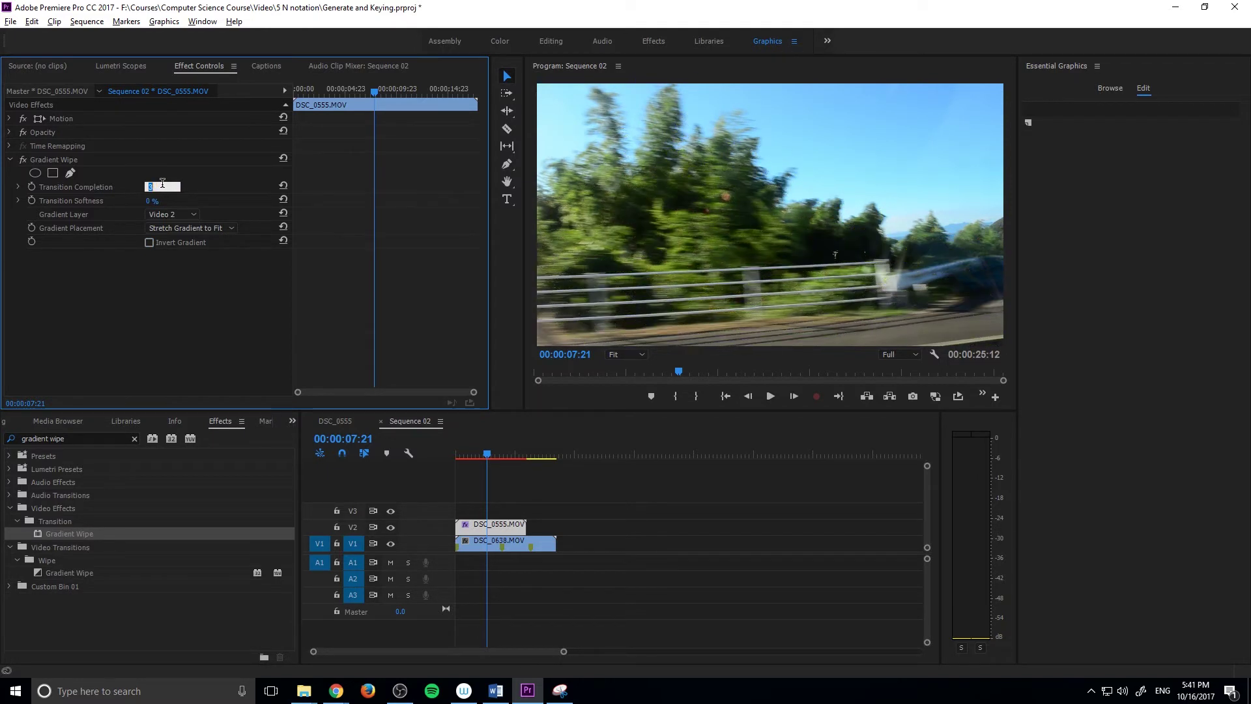
key("Up")
key("Up")
key("Up")
key("Up")
key("Up")
key("Up")
key("Up")
key("Up")
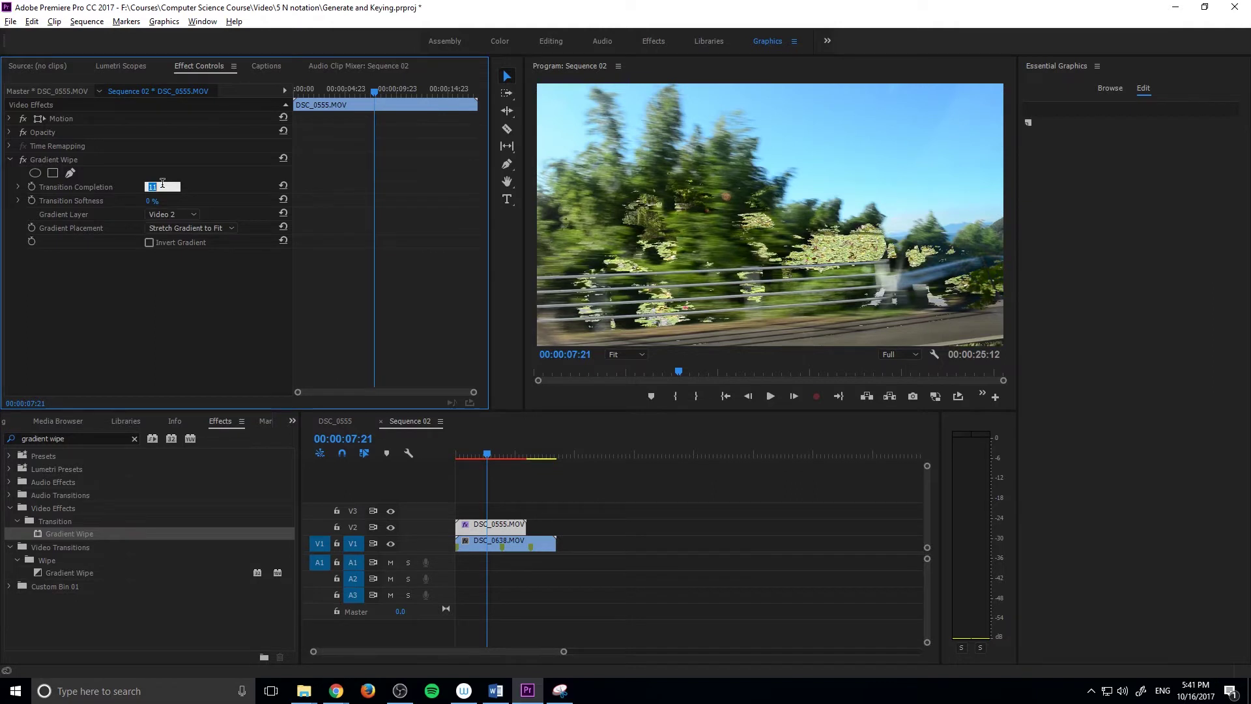
key("Up")
key("Up")
key("Up")
key("Up")
key("Up")
key("Up")
key("Up")
key("Up")
key("Up")
key("Up")
key("Up")
key("Up")
key("Up")
key("Up")
key("Up")
key("Up")
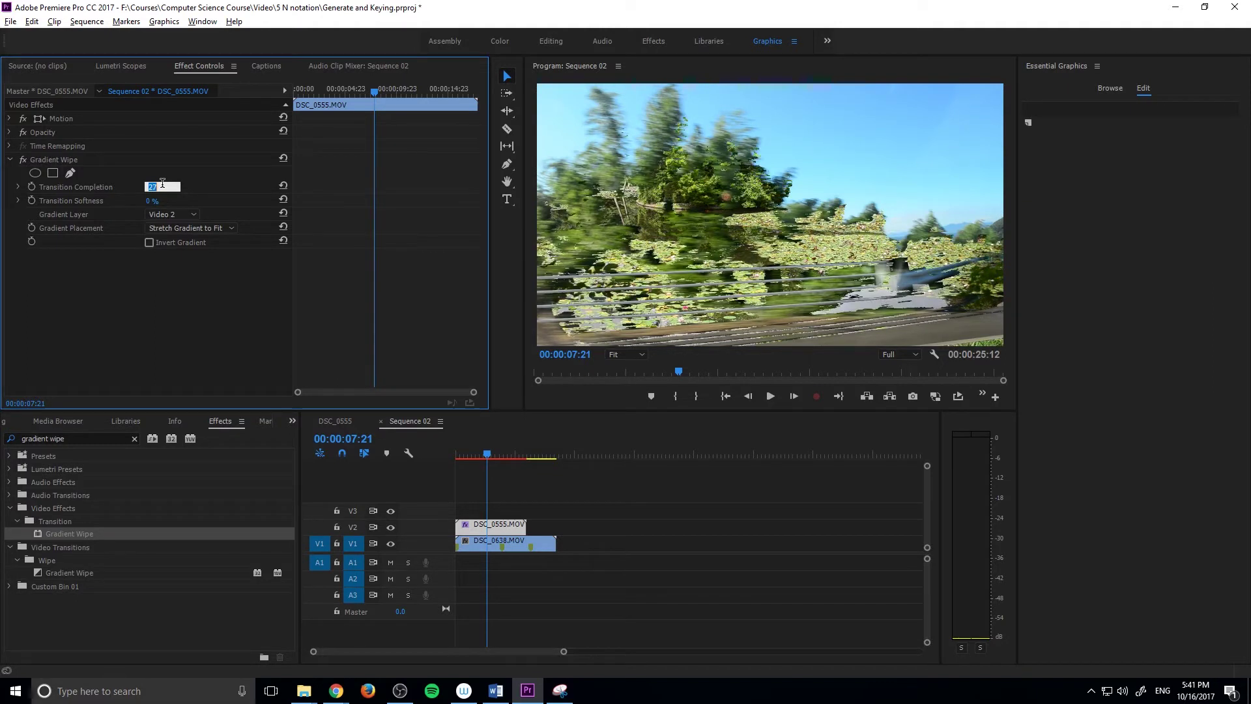
key("Up")
key("Up")
key("Up")
key("Up")
key("Up")
key("Up")
key("Up")
key("Up")
key("Up")
key("Up")
key("Up")
key("Up")
key("Up")
key("Up")
key("Down")
key("Down")
key("Down")
key("Down")
key("Down")
key("Down")
key("Down")
key("Down")
key("Down")
key("Down")
key("Down")
key("Down")
key("Down")
key("Down")
key("Down")
key("Down")
key("Down")
key("Down")
key("Down")
key("Down")
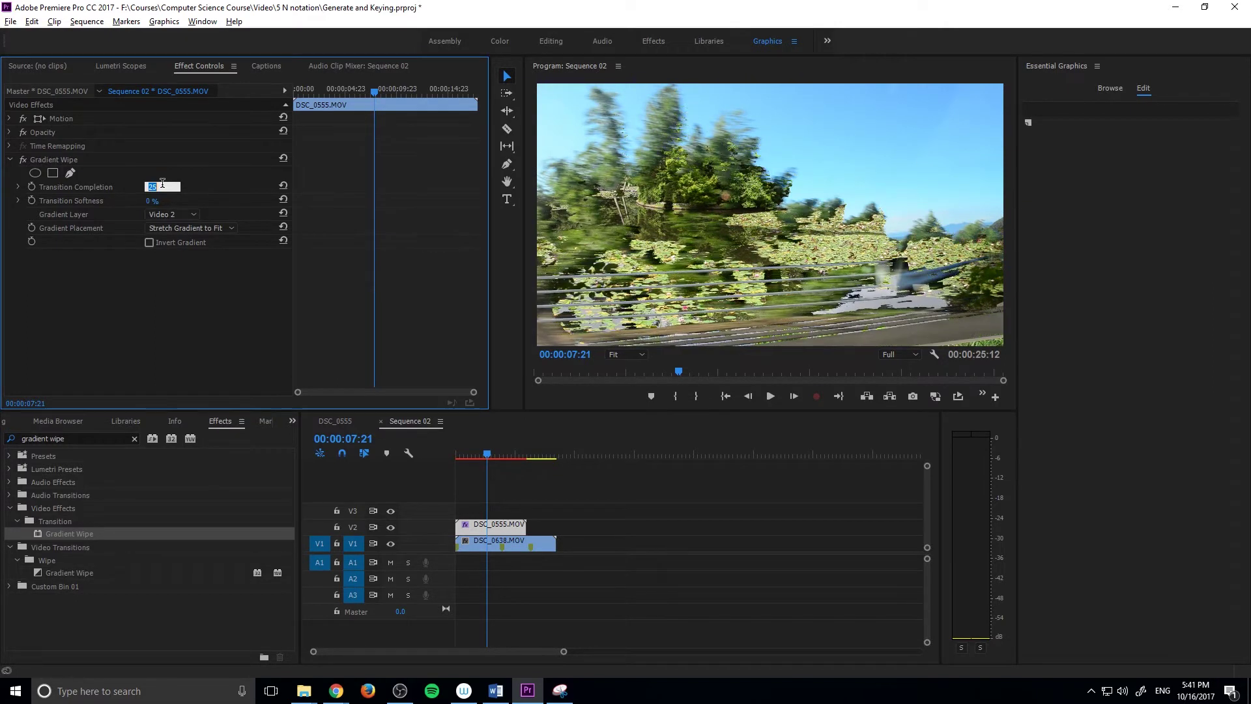
key("Up")
key("Up")
key("Up")
key("Up")
key("Up")
key("Up")
key("Up")
key("Up")
key("Up")
key("Up")
key("Up")
key("Up")
key("Up")
key("Up")
key("Up")
key("Up")
key("Up")
key("Up")
key("Up")
key("Up")
key("Up")
key("Up")
key("Up")
key("Up")
key("Up")
key("Up")
key("Up")
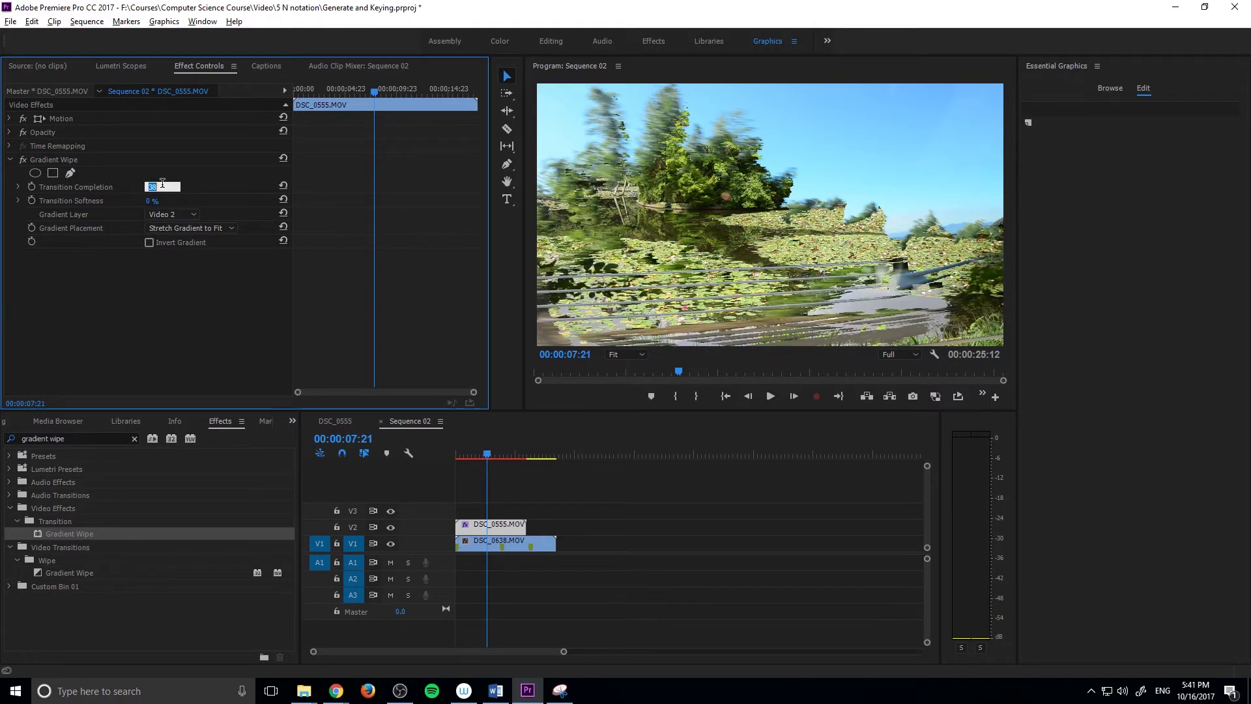
key("Up")
key("Up")
key("Up")
key("Up")
key("Up")
key("Up")
key("Up")
key("Up")
key("Up")
key("Up")
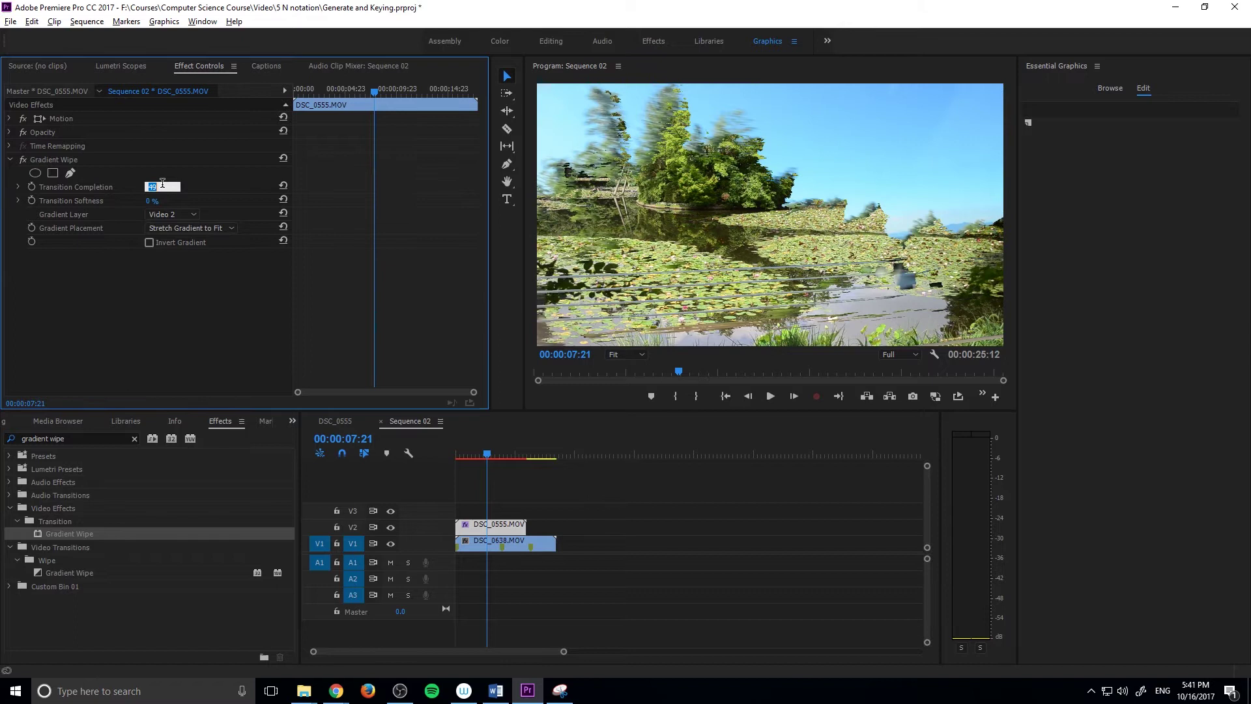
key("Up")
key("Up")
key("Up")
key("Up")
key("Up")
key("Up")
key("Up")
key("Up")
key("Up")
key("Up")
key("Up")
key("Up")
key("Up")
key("Up")
key("Up")
key("Up")
key("Up")
key("Up")
key("Up")
key("Up")
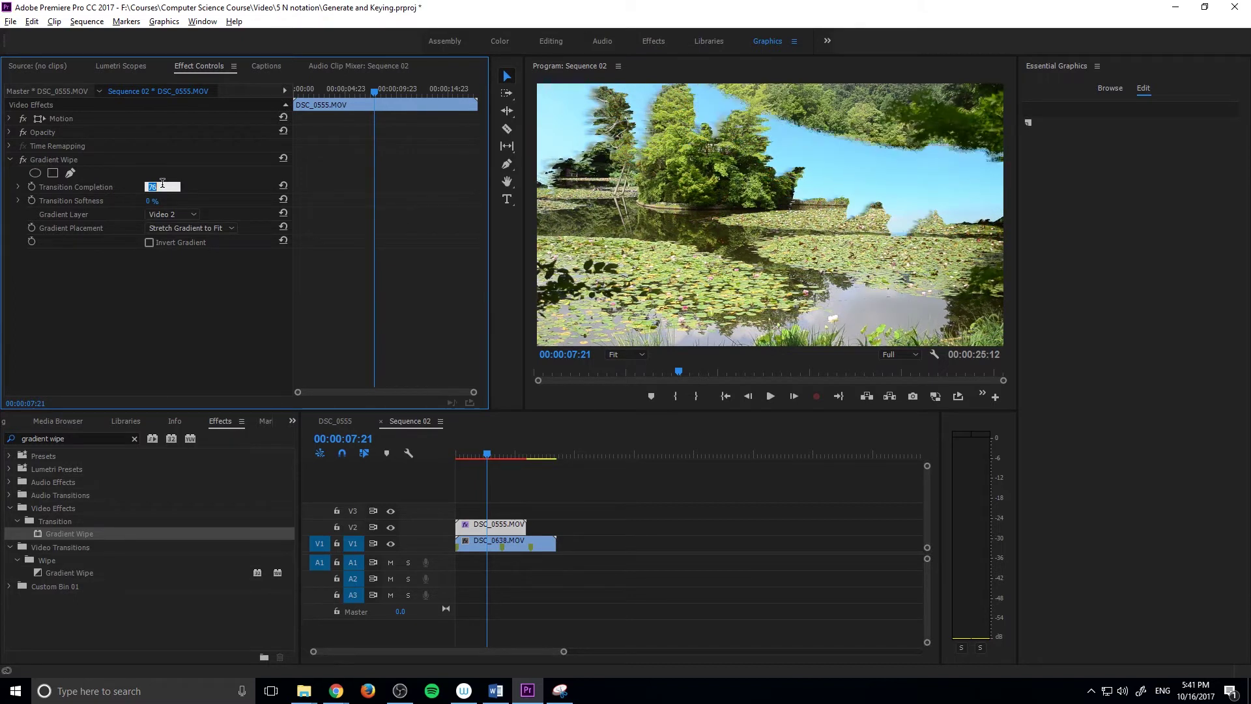
key("Up")
key("Up")
key("Up")
key("Up")
key("Up")
key("Up")
key("Up")
key("Up")
key("Up")
key("Up")
key("Up")
key("Up")
key("Up")
key("Up")
key("Up")
key("Up")
key("Up")
key("Up")
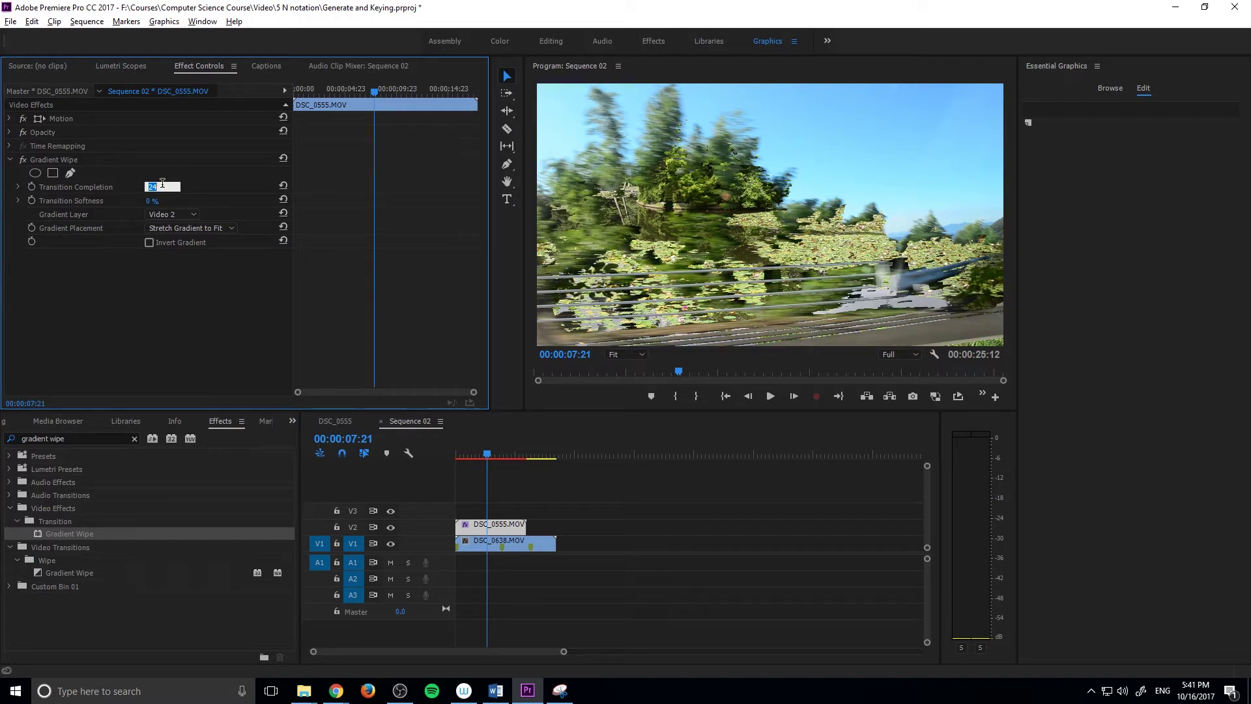
key("Up")
key("Up")
key("Up")
key("Up")
key("Up")
key("Up")
key("Up")
key("Up")
key("Up")
key("Up")
key("Up")
key("Up")
key("Up")
key("Up")
key("Up")
key("Up")
key("Up")
key("Up")
key("Up")
key("Up")
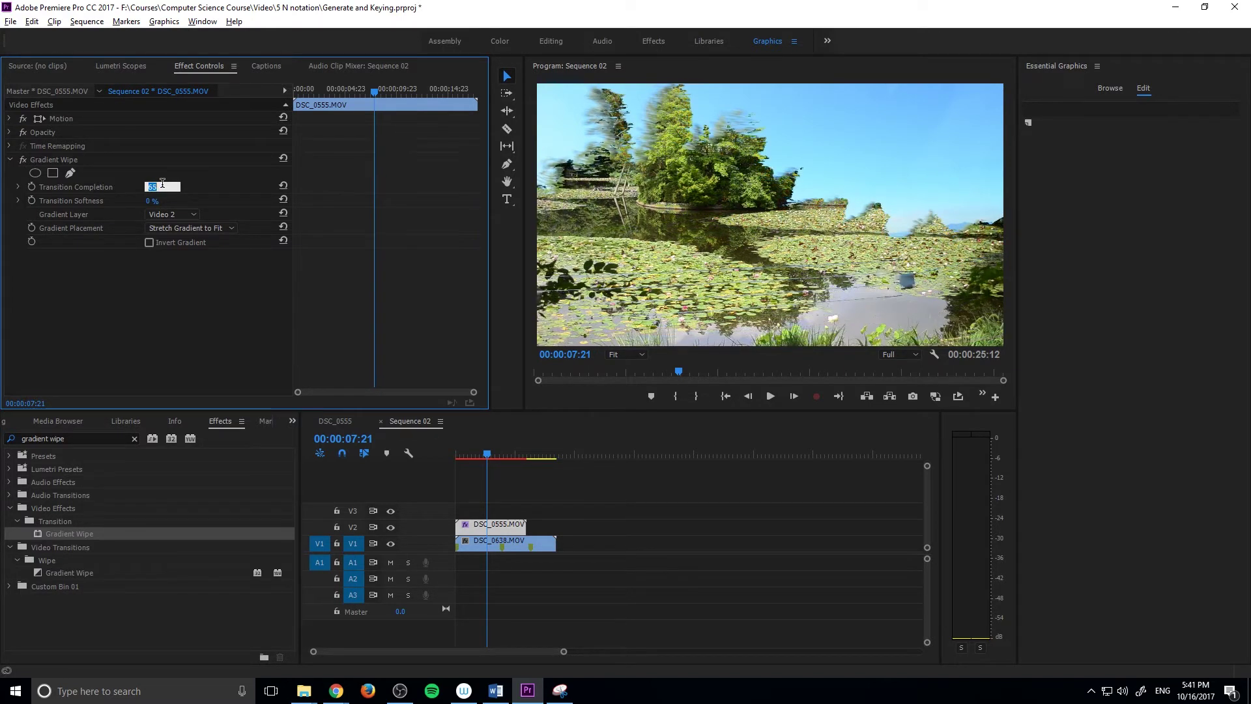
key("Up")
key("Up")
key("Up")
key("Up")
key("Up")
key("Up")
key("Up")
key("Up")
key("Up")
key("Up")
key("Up")
key("Up")
key("Up")
key("Up")
key("Up")
key("Up")
key("Up")
key("Up")
key("Up")
key("Up")
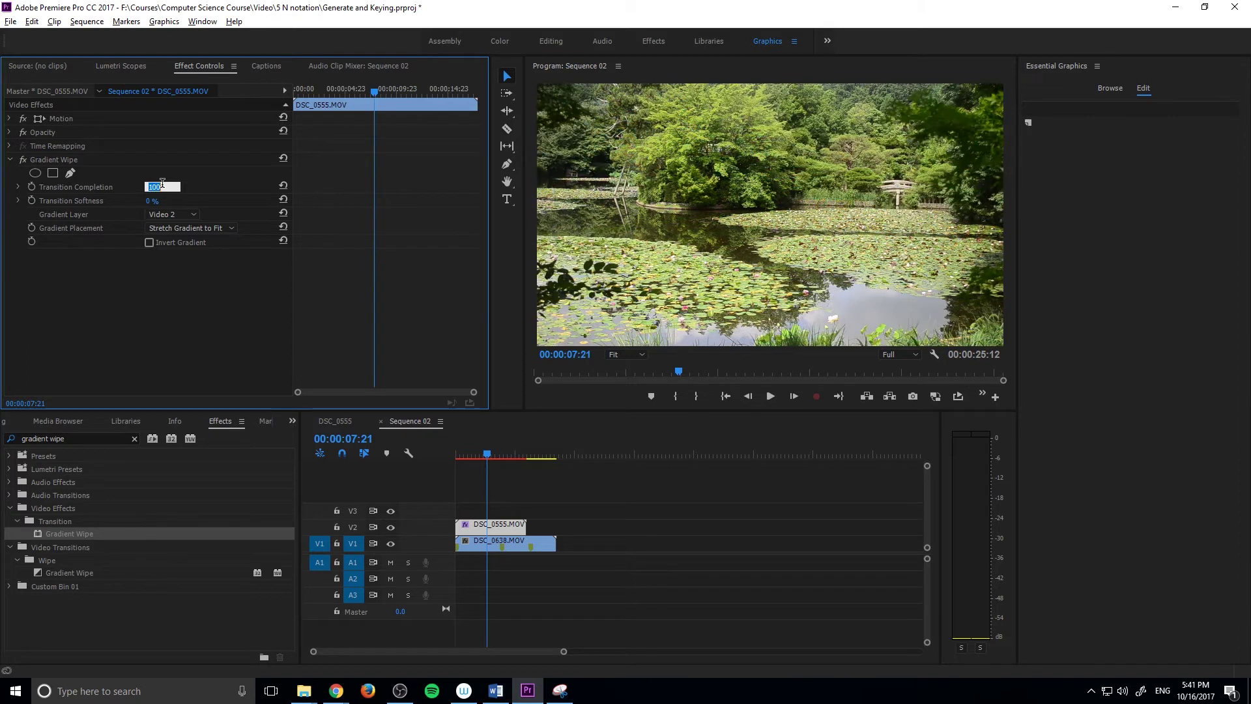
Enable Invert Gradient, preview a few Transition Completion values, then scrub it back down to 0%.
left_click(149, 242)
key("Down")
key("Down")
key("Down")
key("Down")
key("Down")
key("Down")
key("Down")
key("Down")
key("Down")
key("Down")
key("Down")
key("Down")
key("Down")
key("Down")
key("Down")
key("Down")
key("Down")
key("Down")
key("Down")
key("Down")
key("Down")
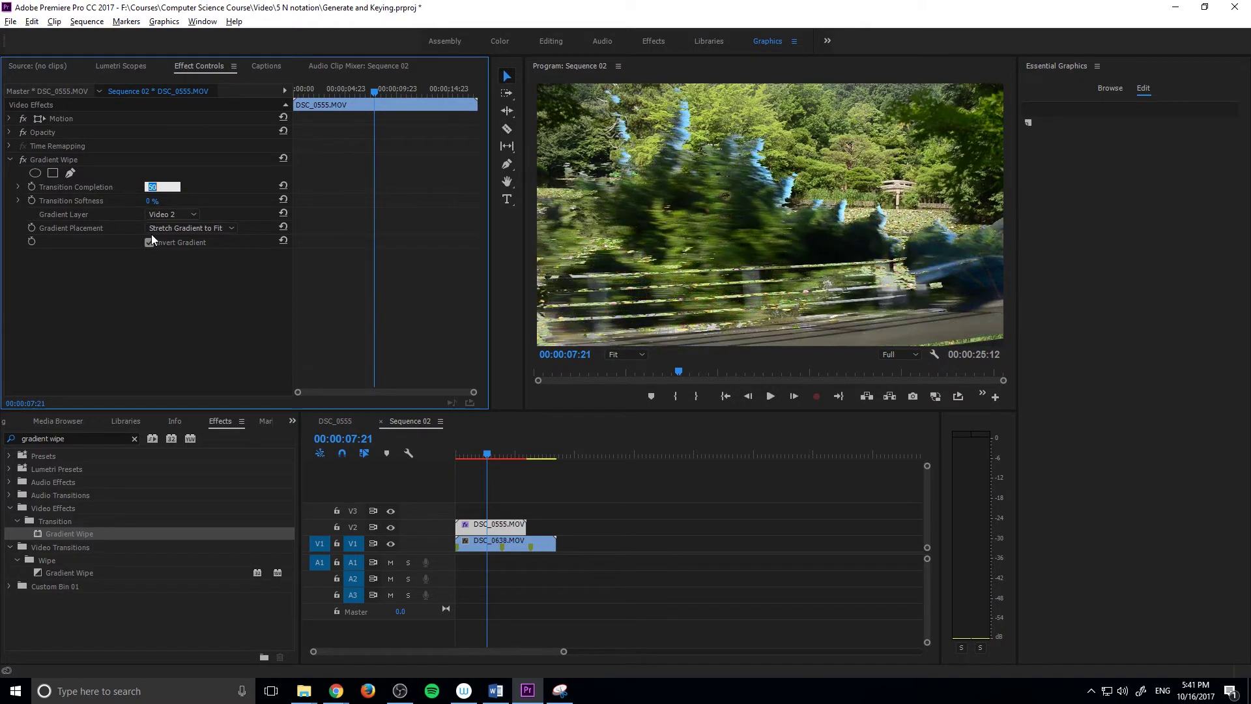
key("Down")
key("Down")
key("Down")
key("Down")
key("Down")
key("Down")
key("Down")
key("Down")
key("Down")
key("Down")
key("Down")
key("Down")
key("Down")
key("Down")
key("Down")
key("Down")
key("Down")
key("Down")
key("Down")
key("Down")
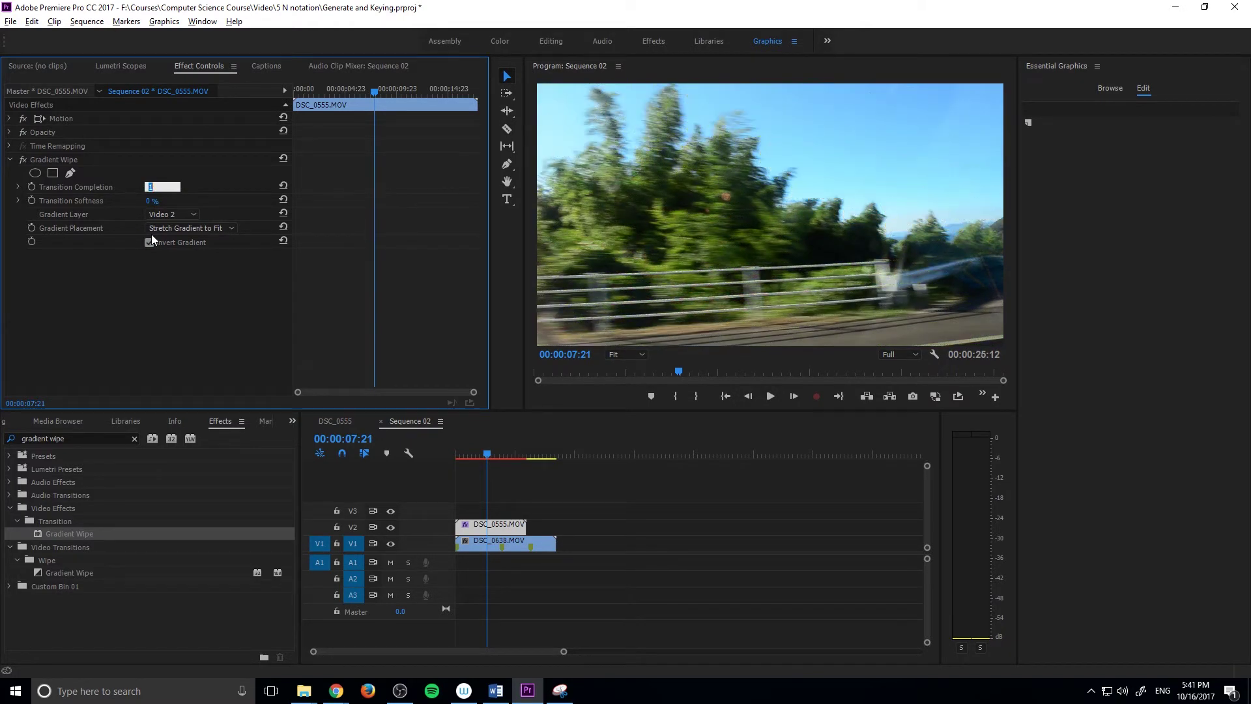
key("Up")
key("Up")
key("Up")
key("Up")
key("Up")
key("Up")
key("Up")
key("Up")
key("Up")
key("Up")
key("Up")
key("Up")
key("Up")
key("Up")
key("Up")
key("Up")
key("Up")
key("Up")
key("Up")
key("Up")
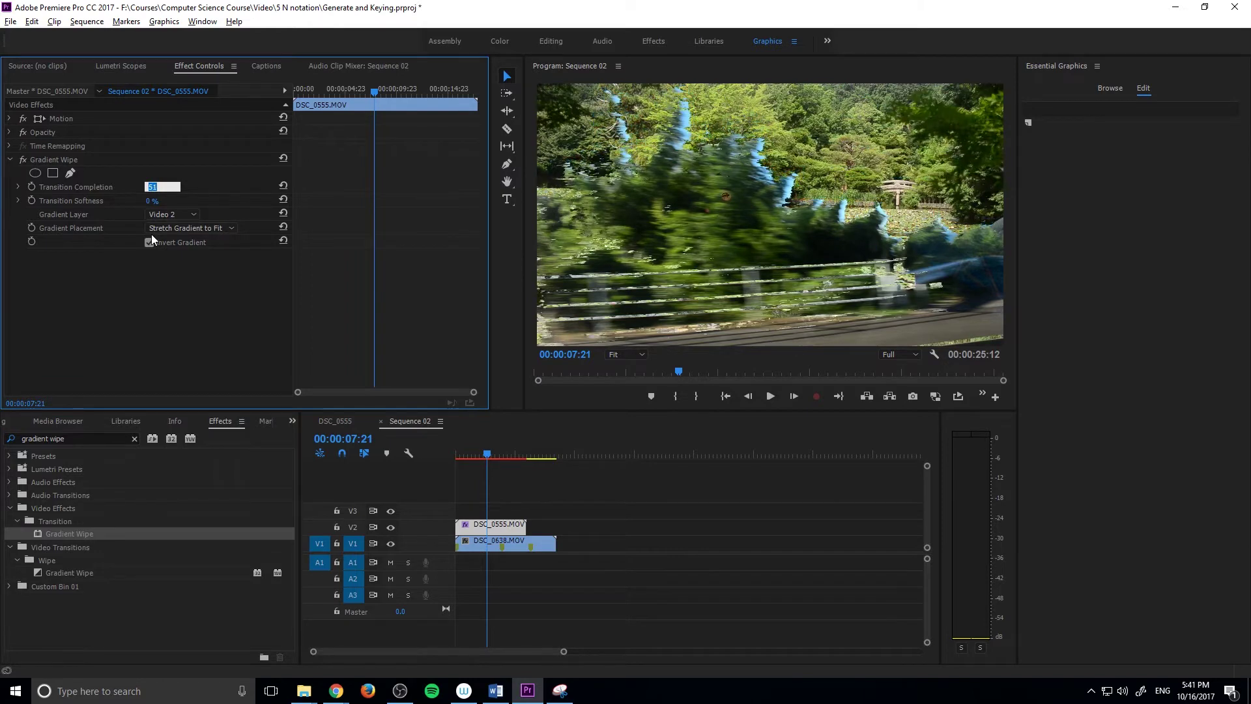
key("Up")
key("Up")
key("Up")
key("Up")
key("Up")
key("Up")
key("Up")
key("Up")
key("Up")
key("Up")
key("Up")
key("Up")
key("Up")
key("Up")
key("Up")
key("Up")
key("Up")
key("Up")
key("Up")
key("Up")
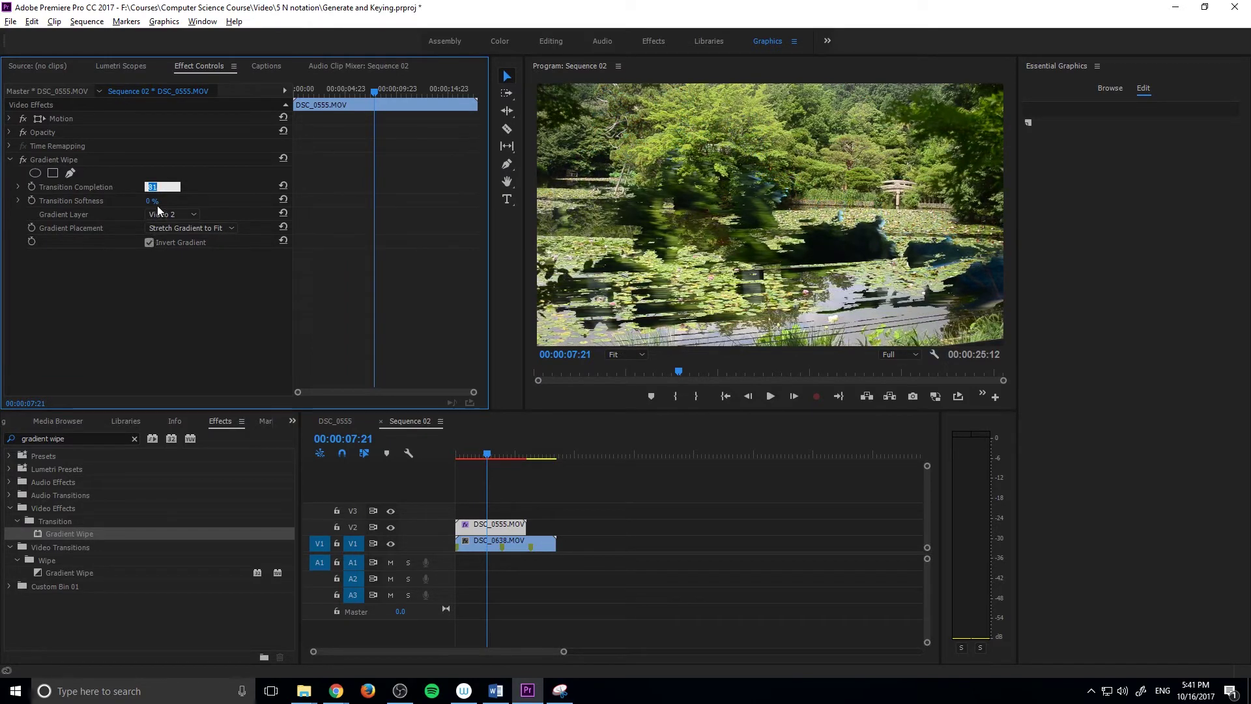
left_click(199, 175)
left_click_drag(154, 187, 97, 189)
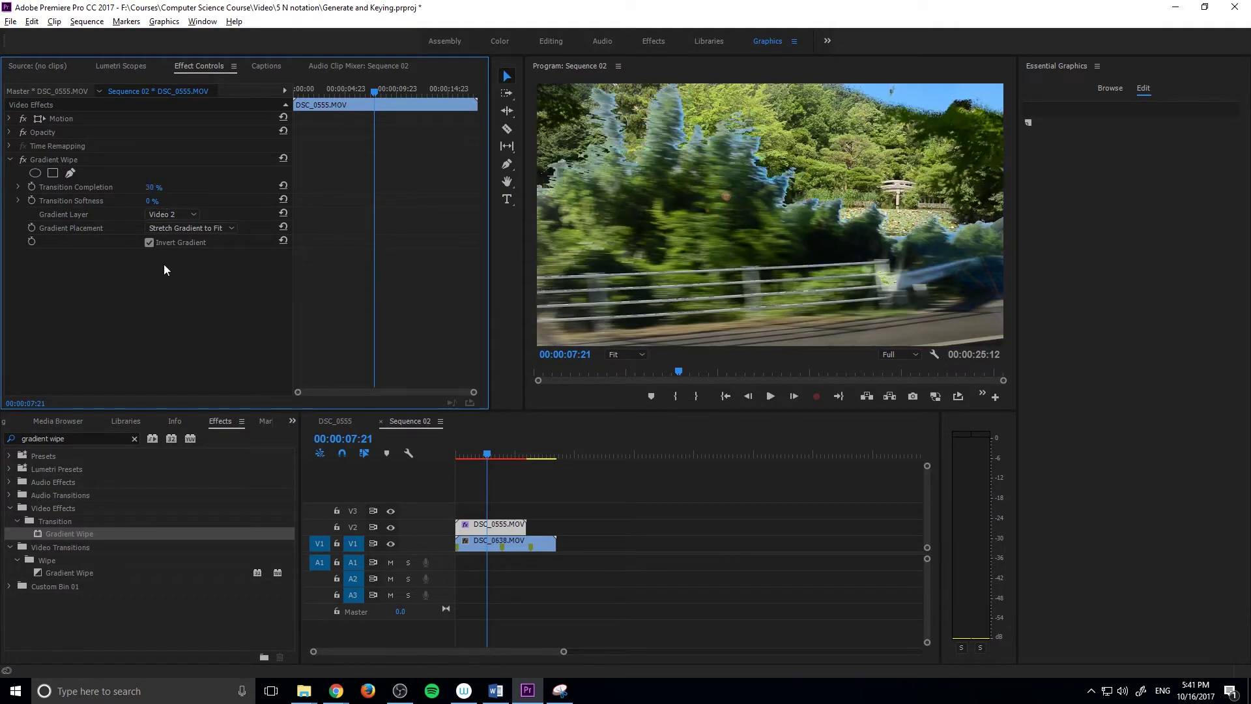
Turn on Transition Completion keyframing and place a 0% keyframe at 00:00:04:06.
left_click(30, 187)
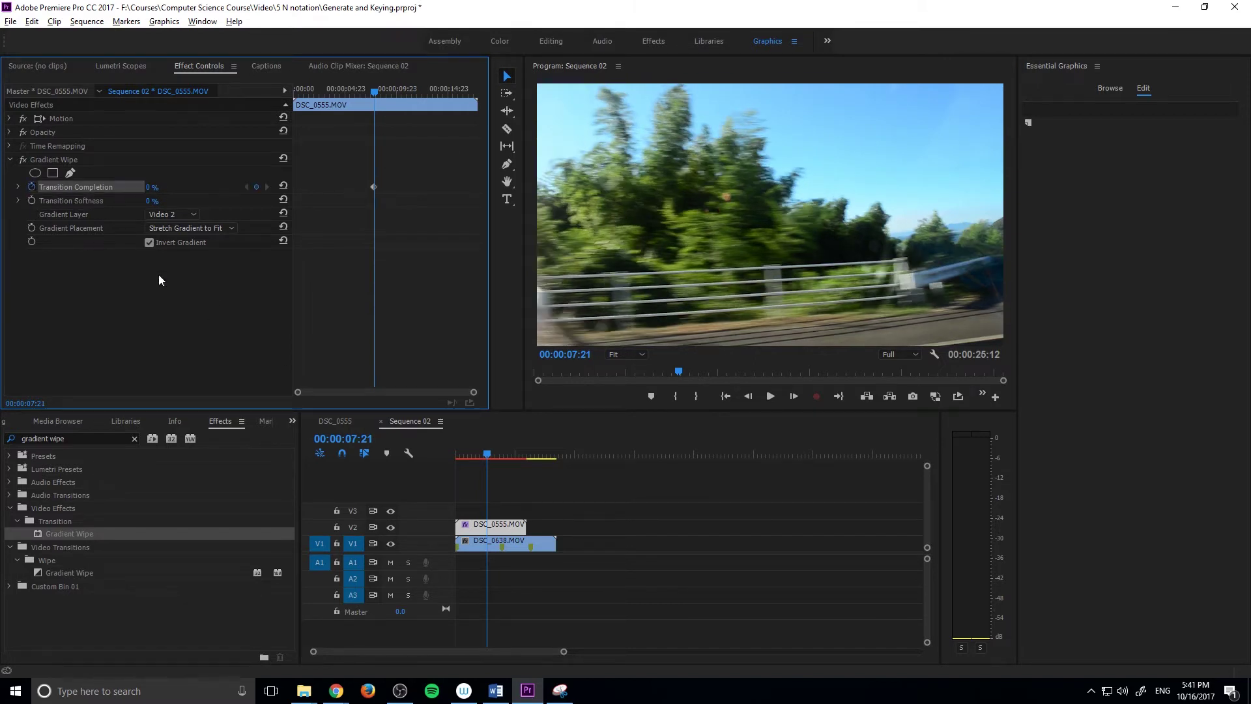
left_click(793, 395)
left_click(794, 395)
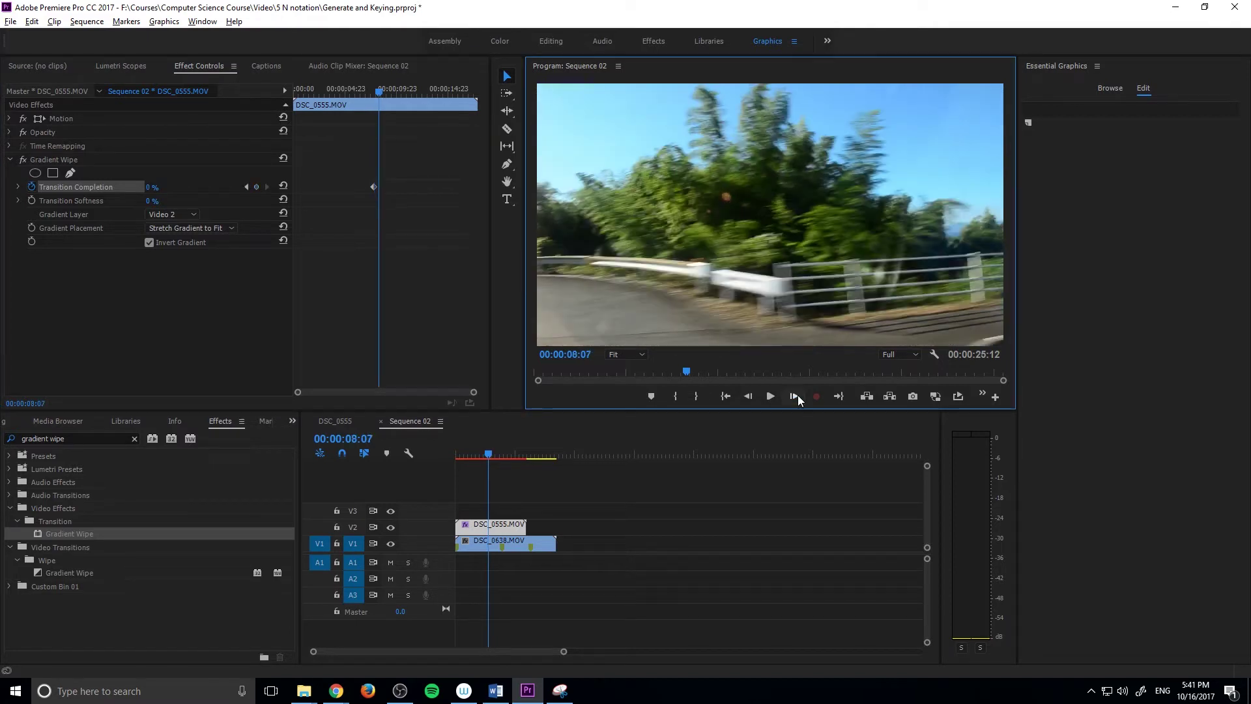
left_click_drag(380, 166, 364, 196)
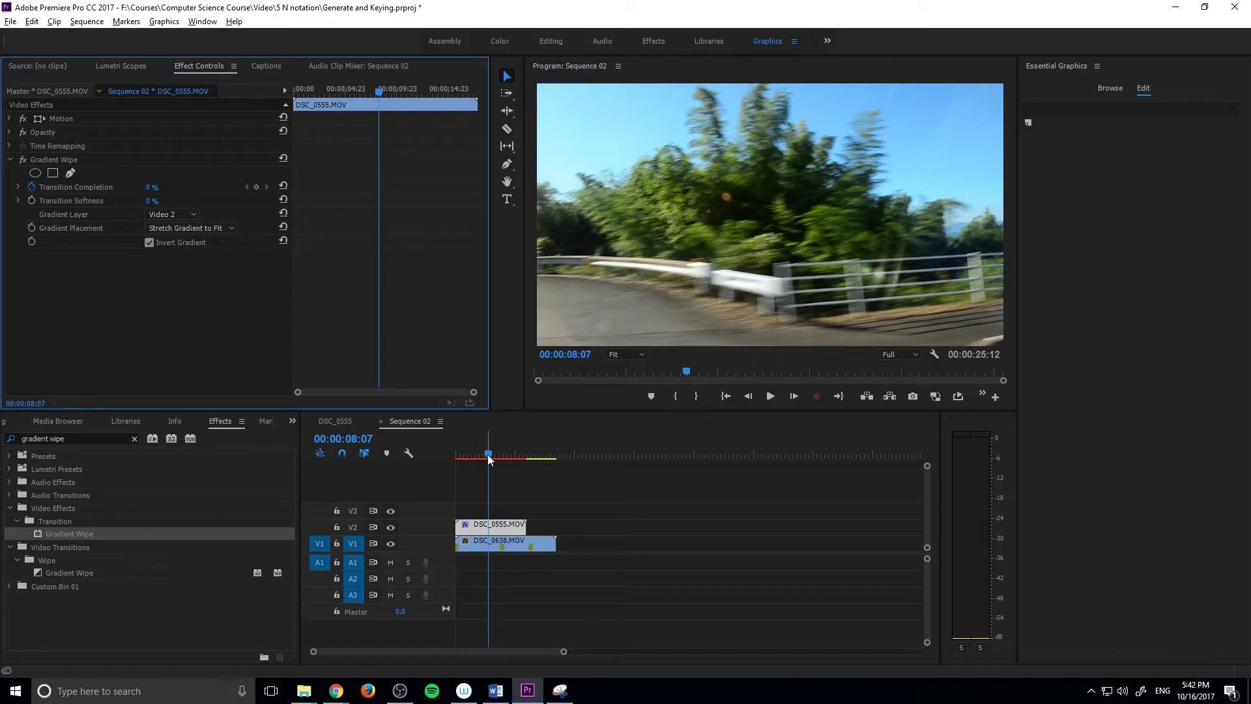
left_click_drag(487, 454, 471, 454)
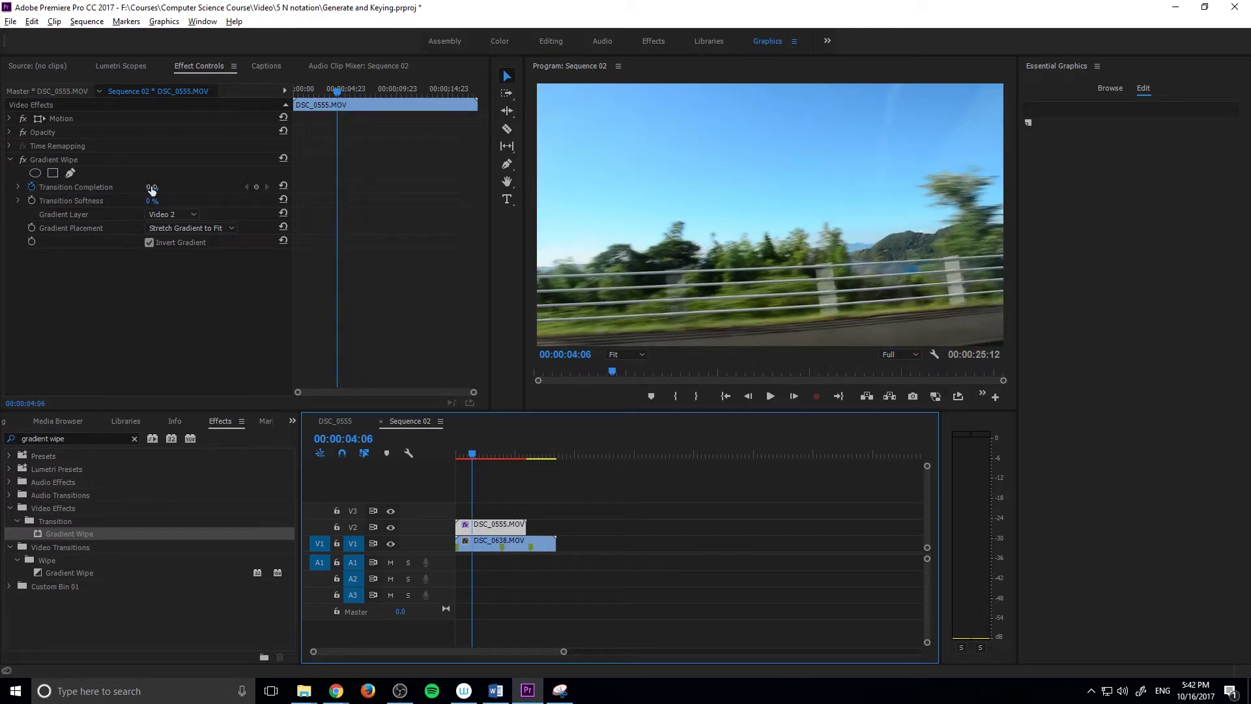
left_click(258, 186)
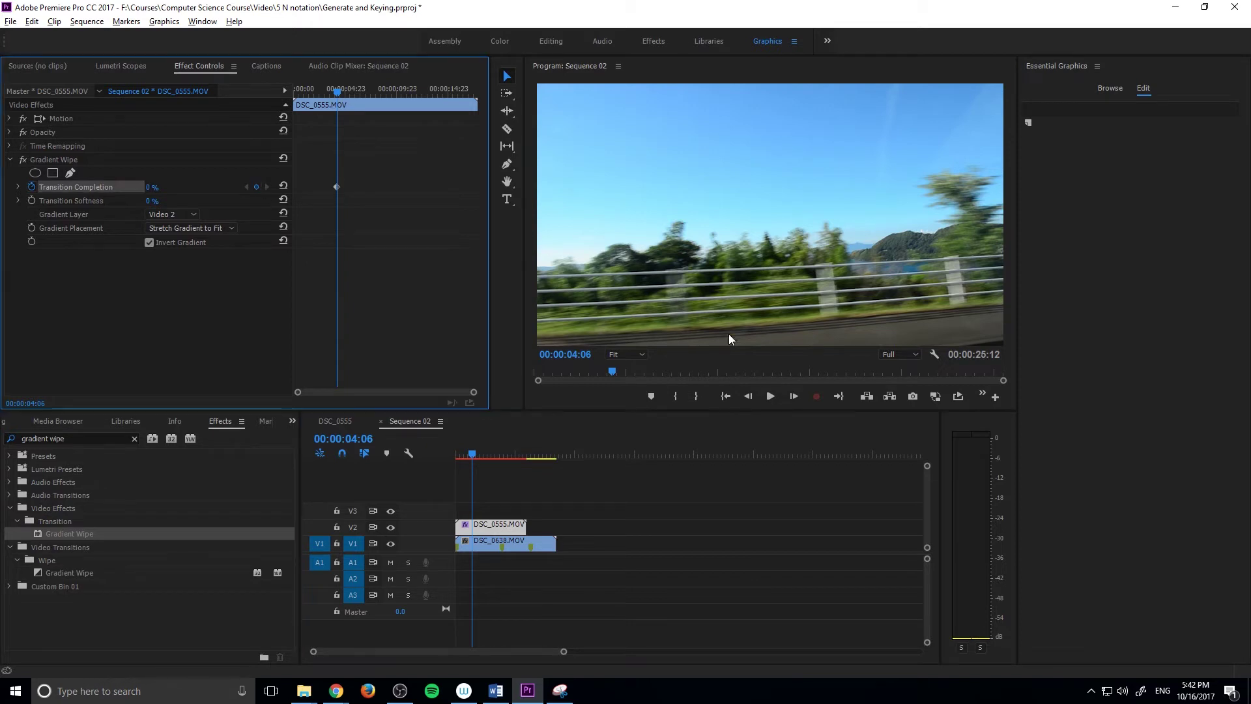
Add a 100% Transition Completion keyframe at 00:00:04:16 and play from the first keyframe.
left_click(794, 396, "shift")
key("shift+Right")
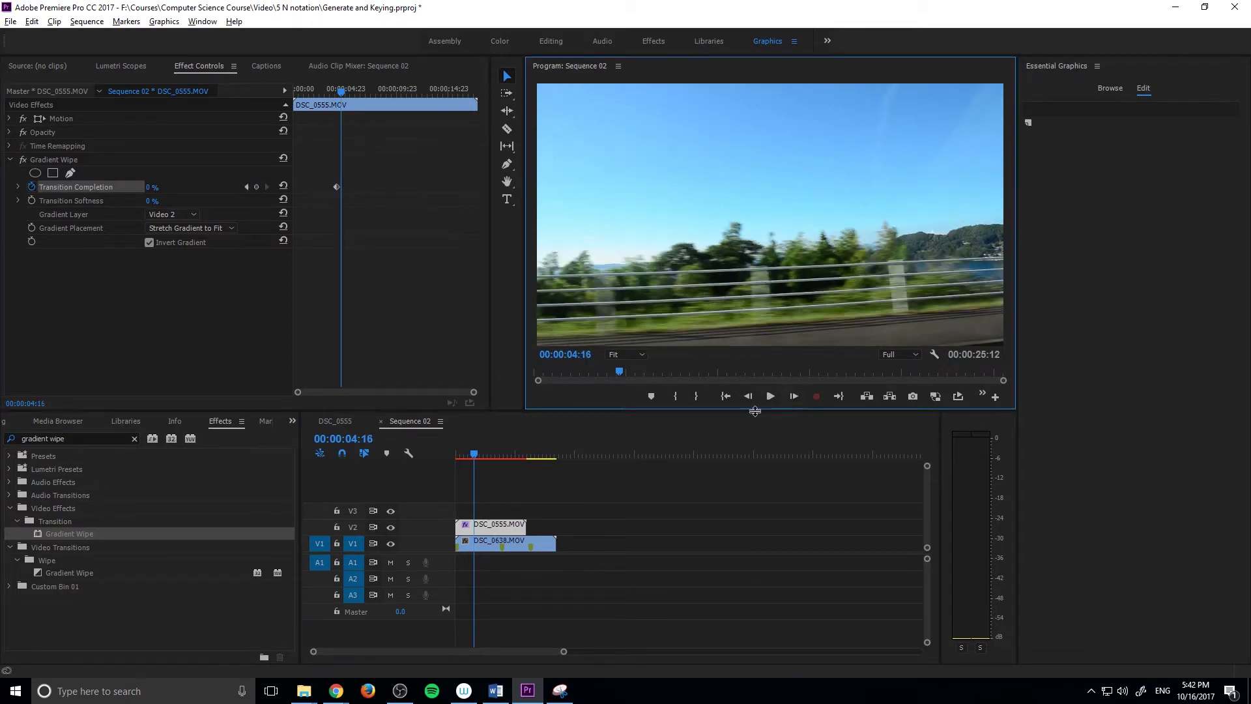
left_click(160, 185)
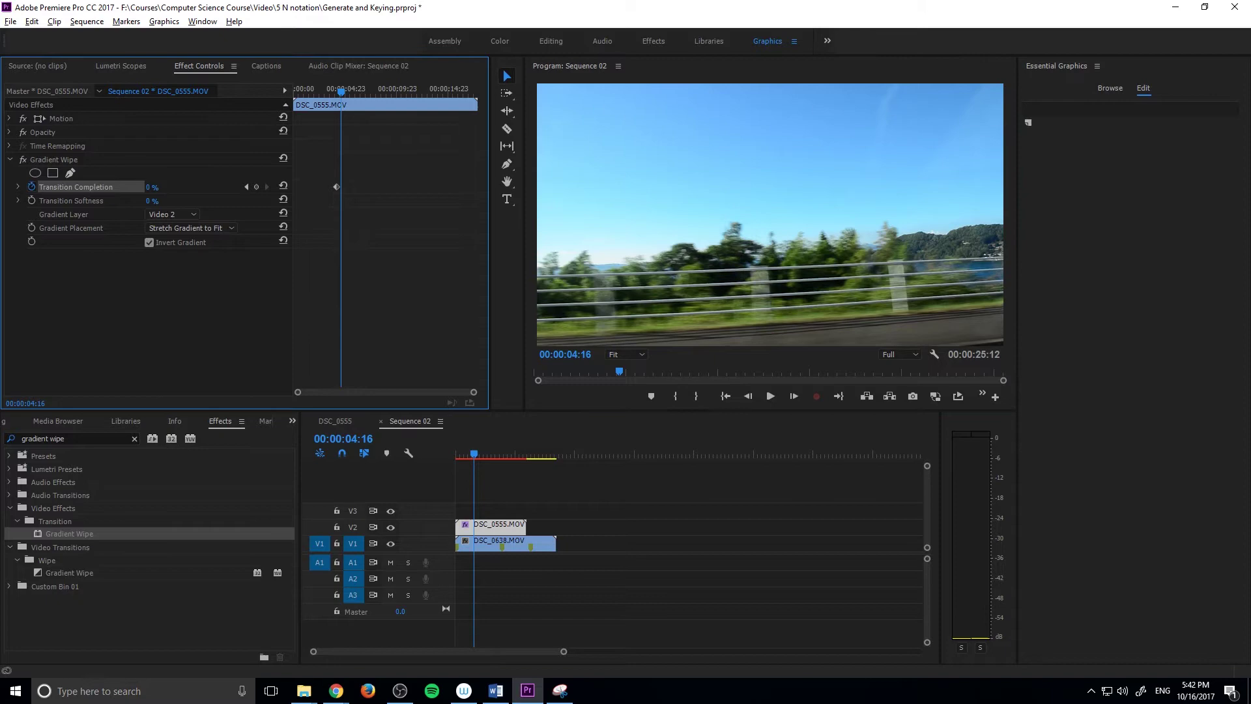
left_click_drag(160, 187, 432, 355)
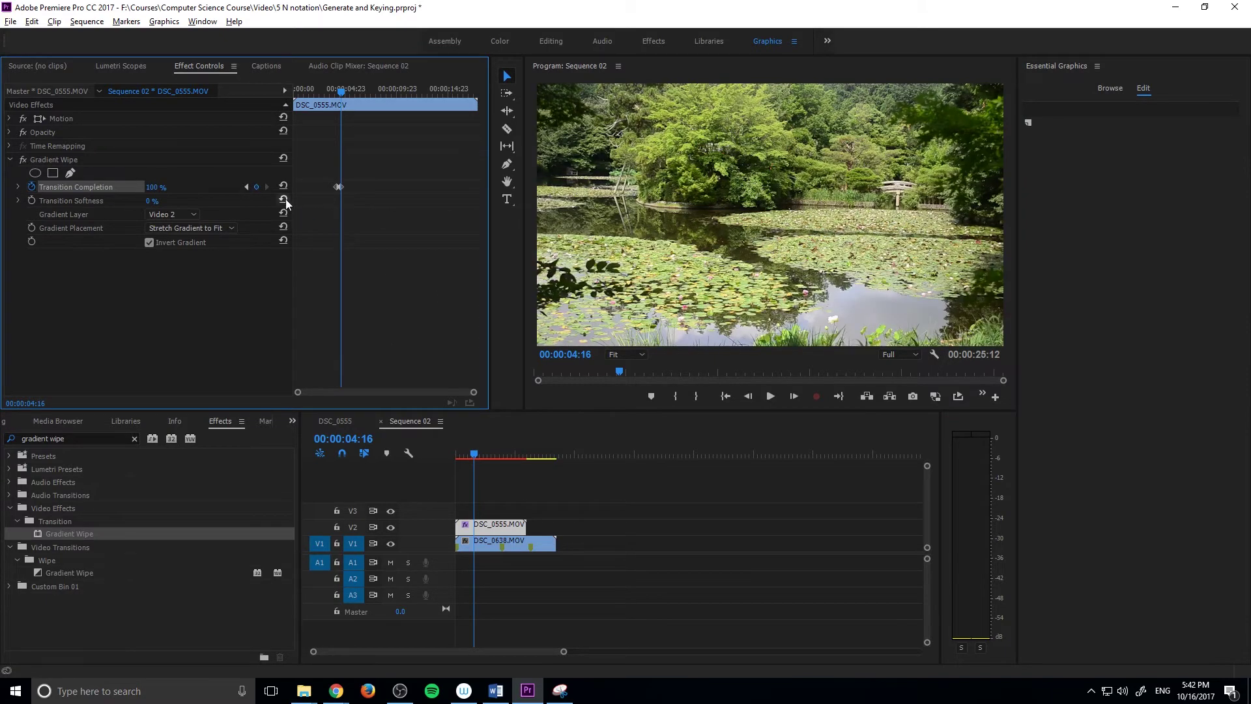
left_click(247, 186)
key("space")
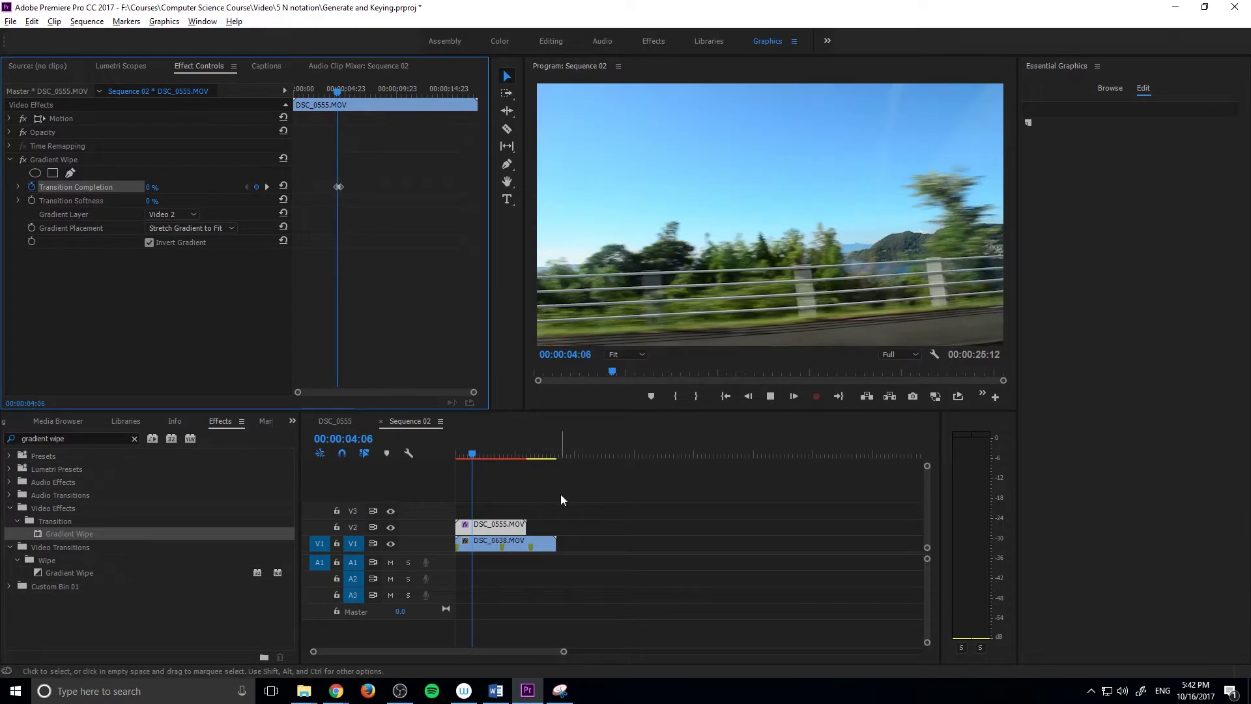
left_click_drag(472, 454, 464, 455)
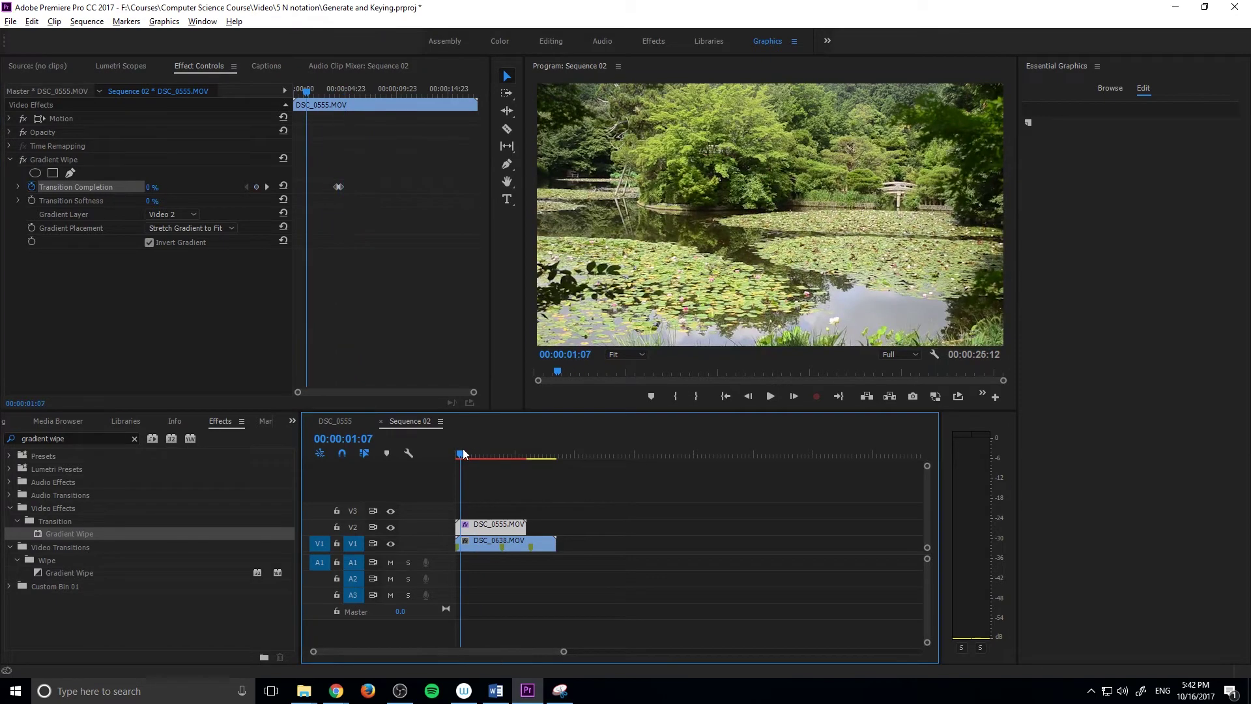
Play the wipe from about 00:00:03:11 and again from the sequence start, stopping partway.
key("space")
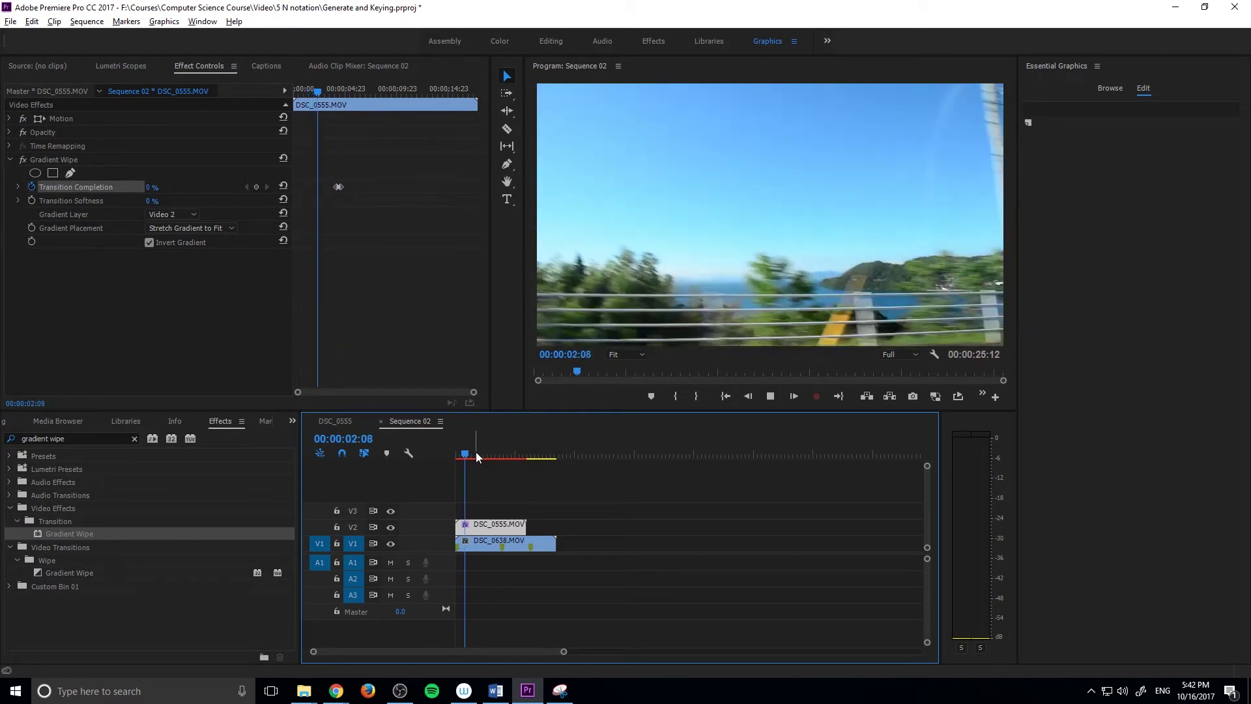
key("space")
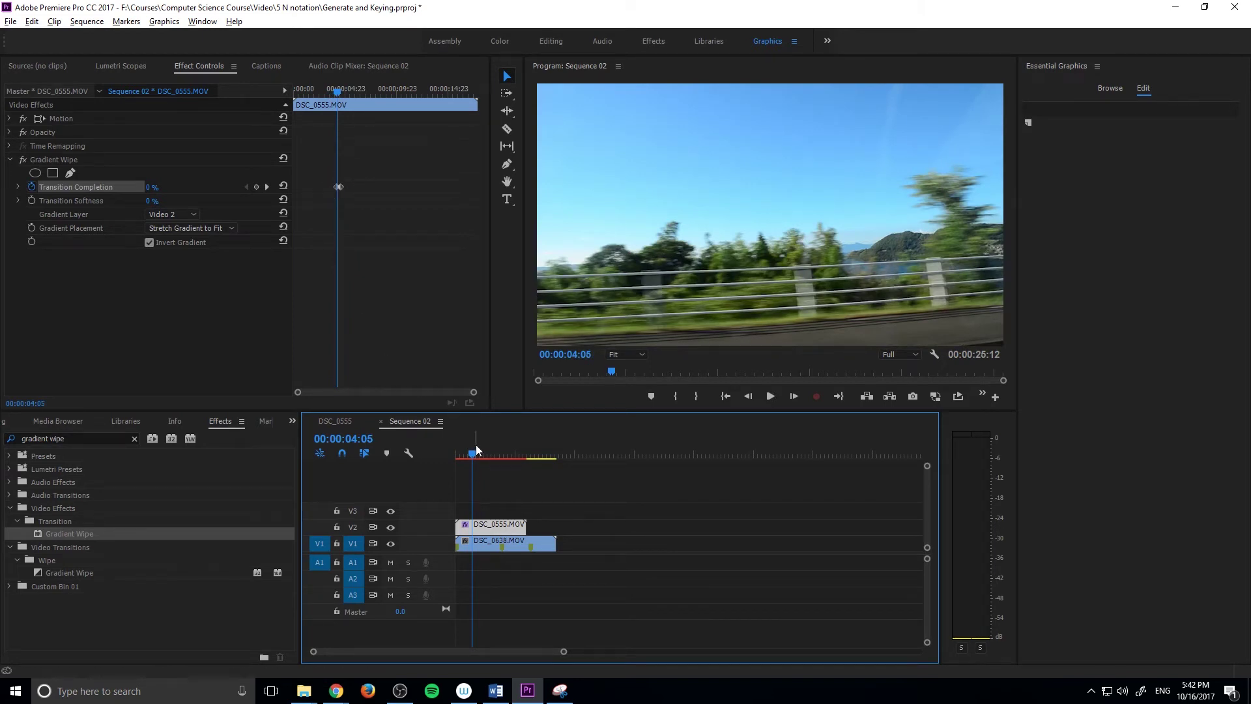
left_click_drag(476, 445, 474, 454)
left_click(470, 456)
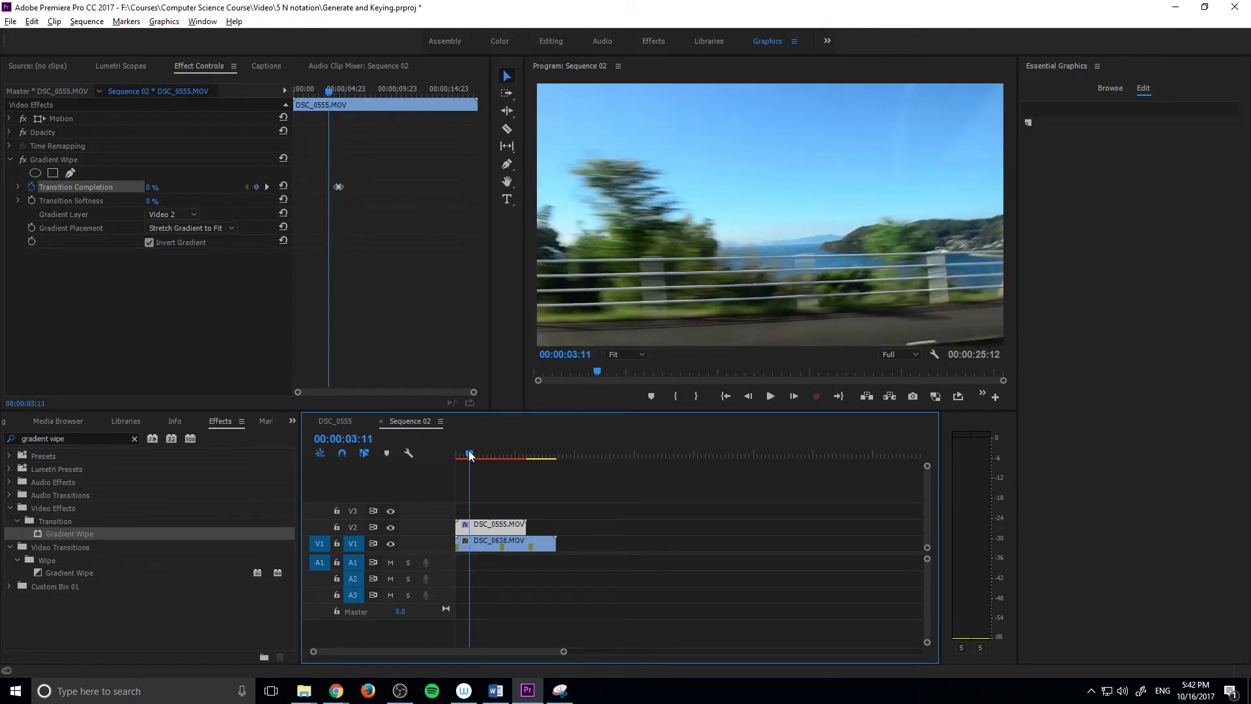
key("space")
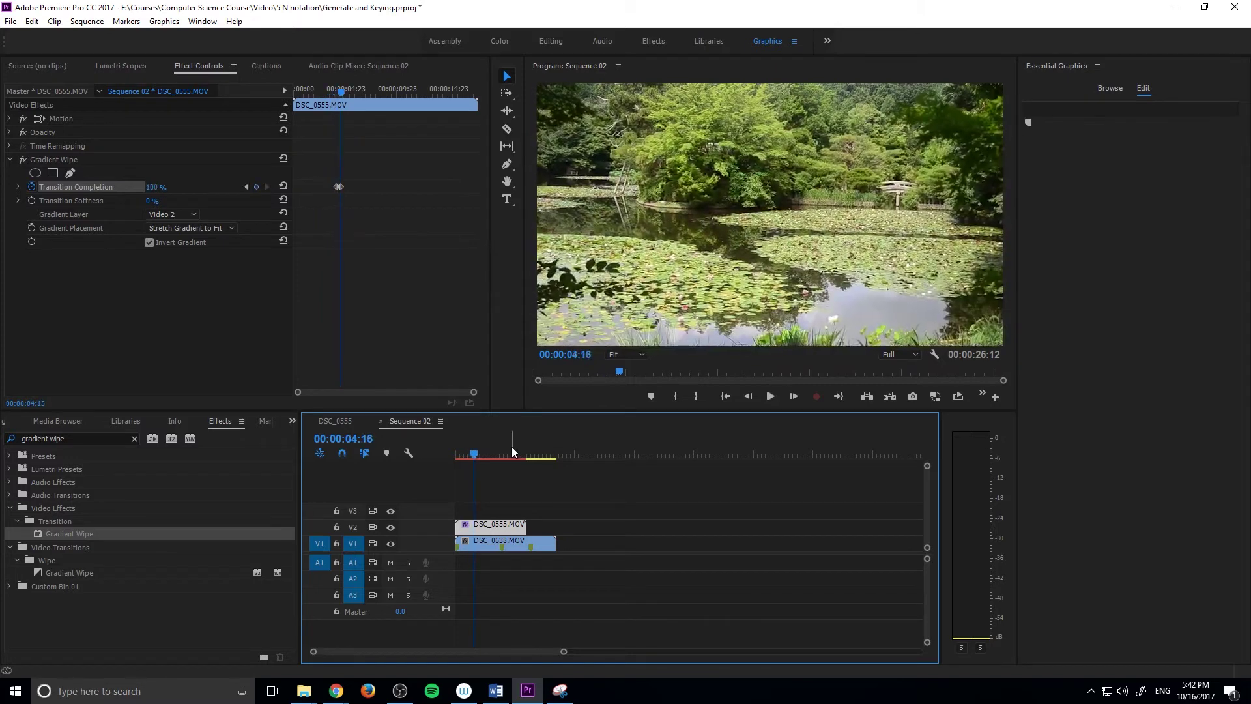
left_click(456, 455)
key("space")
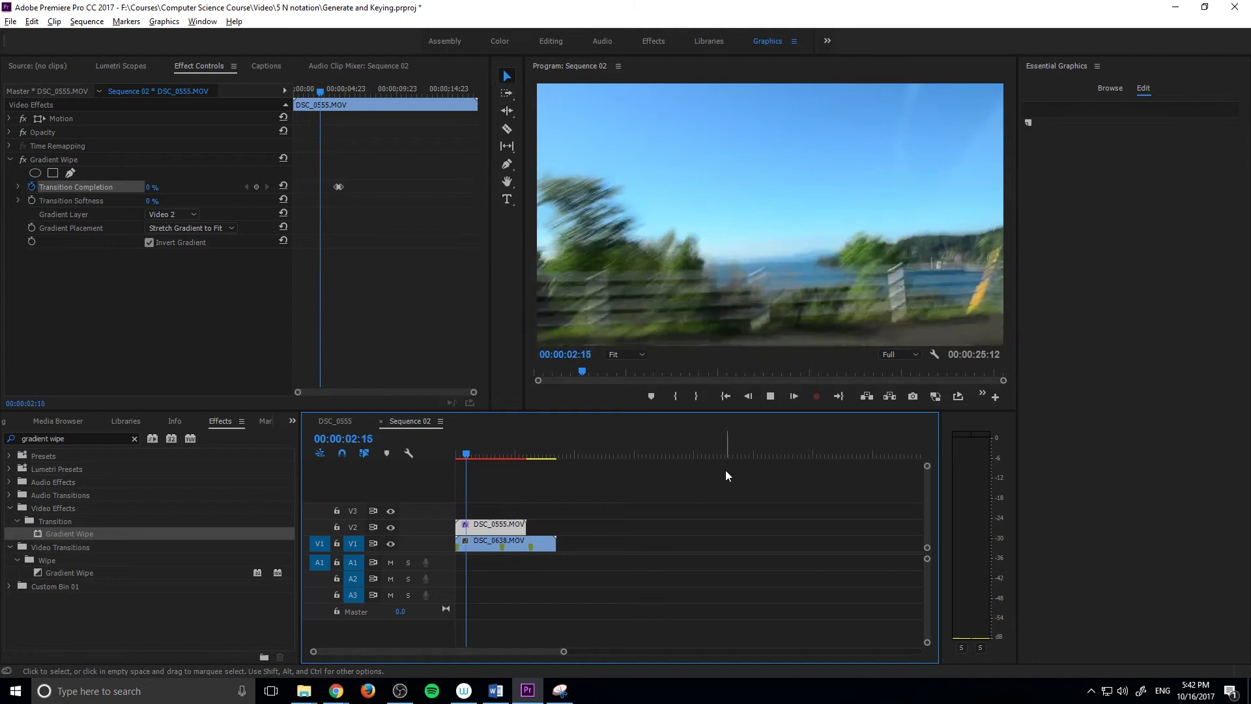
key("space")
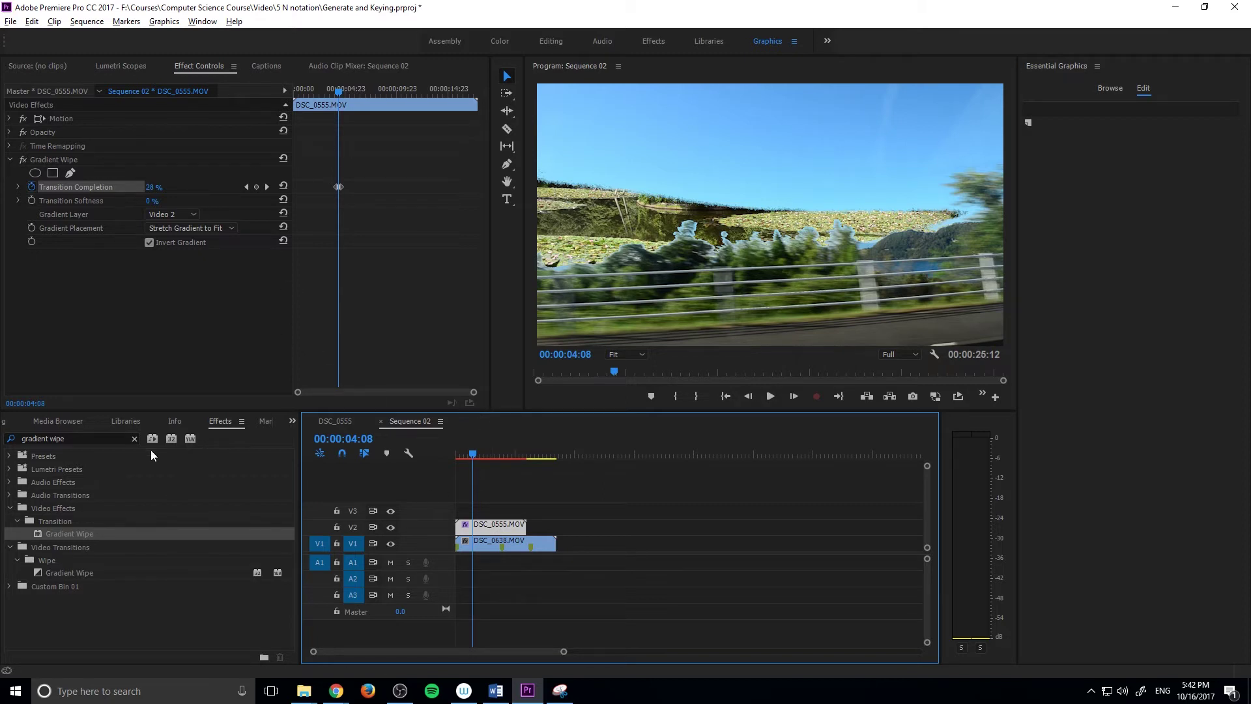
Search 'transform' and drop Distort > Transform onto the DSC_0555 clip.
left_click(75, 438)
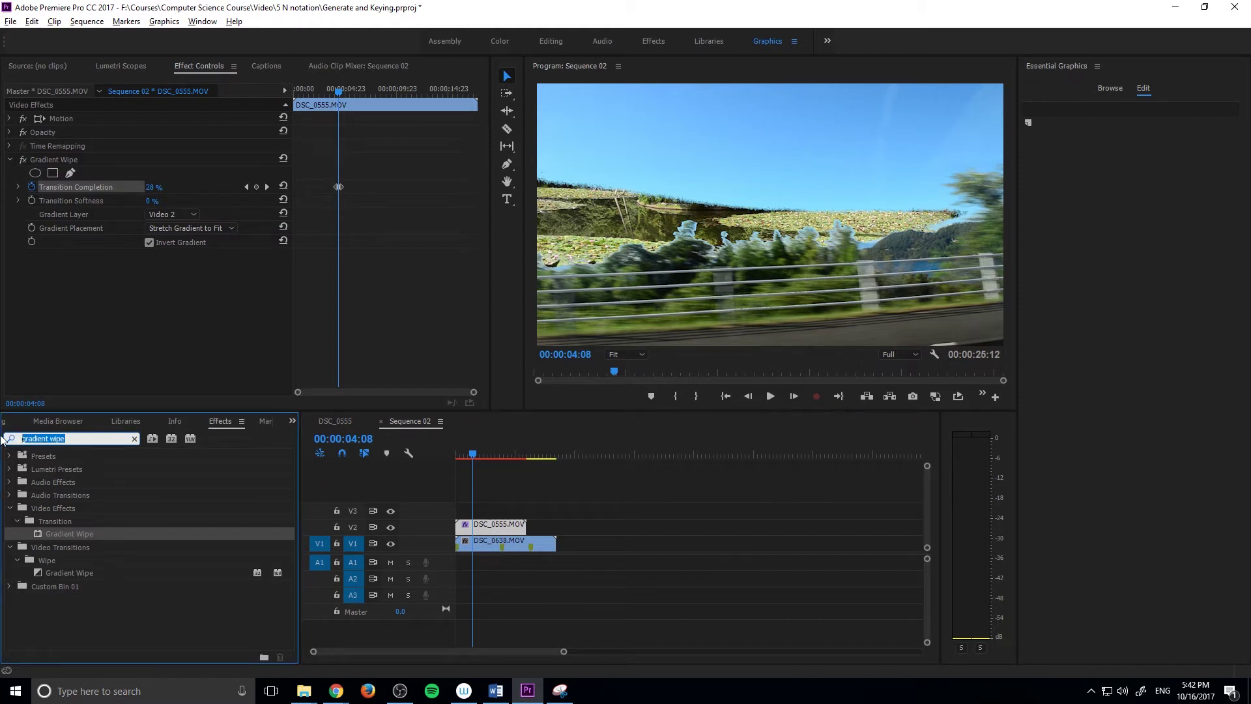
type("transform")
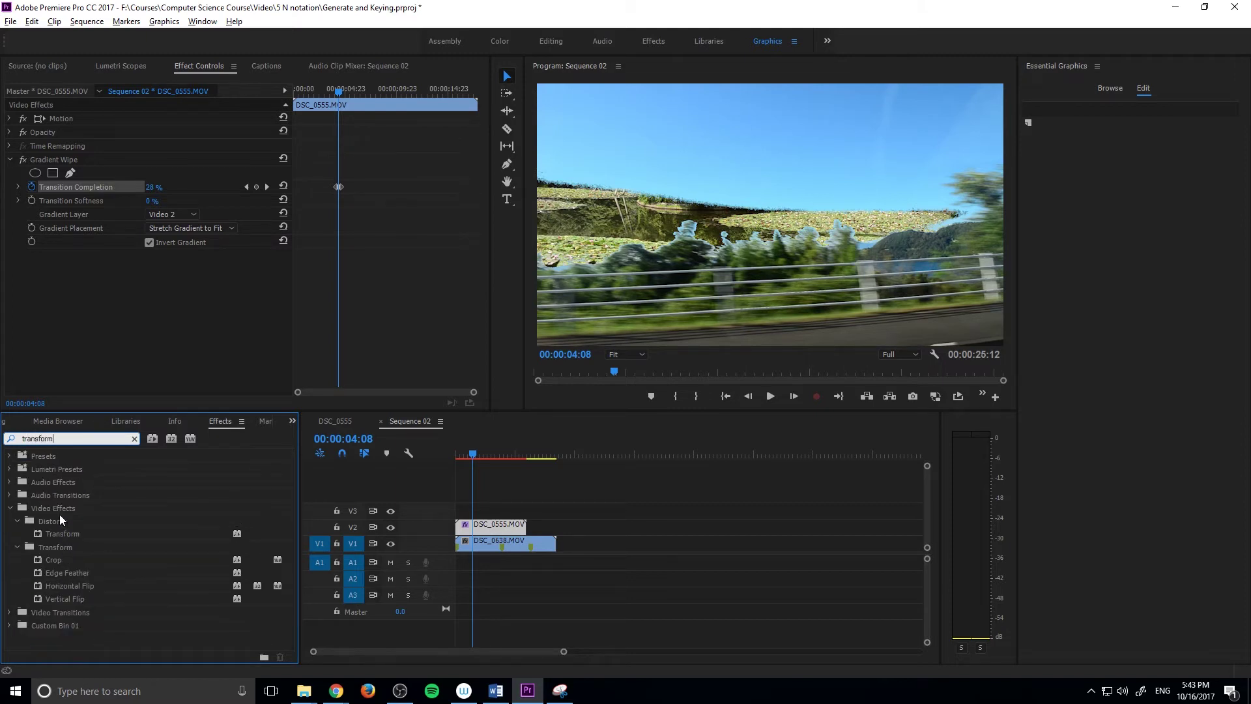
left_click(64, 530)
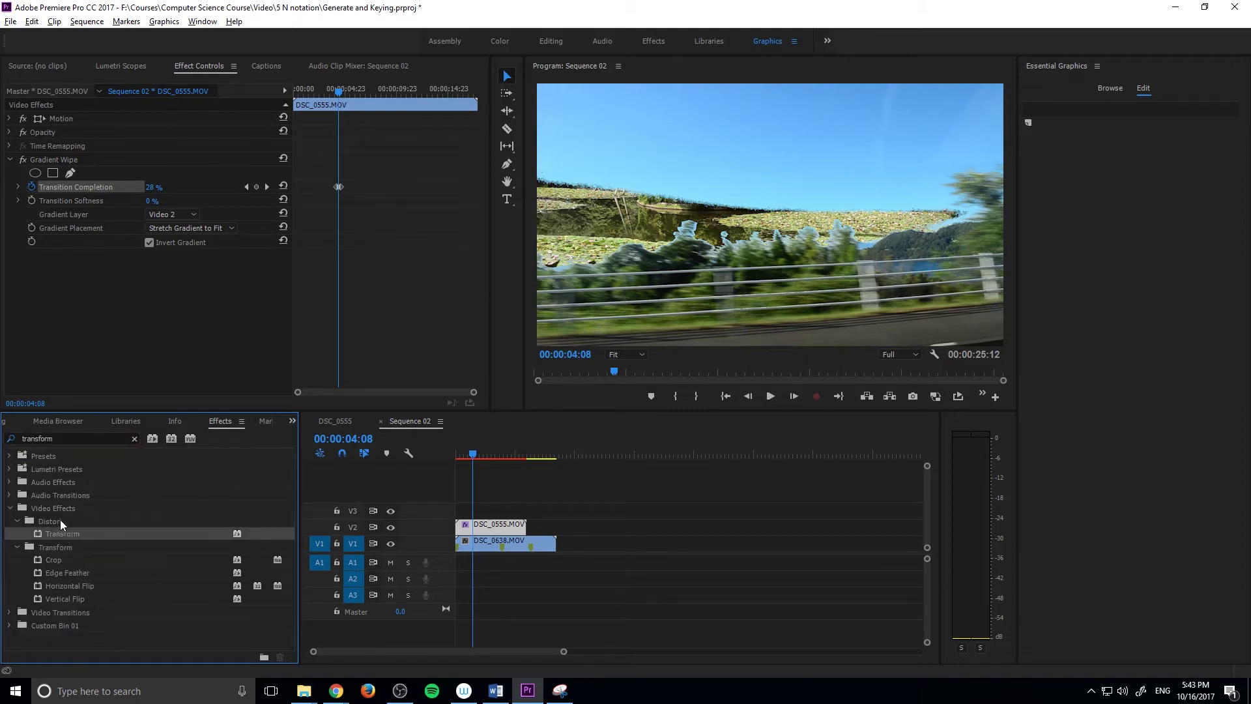
left_click_drag(59, 530, 507, 533)
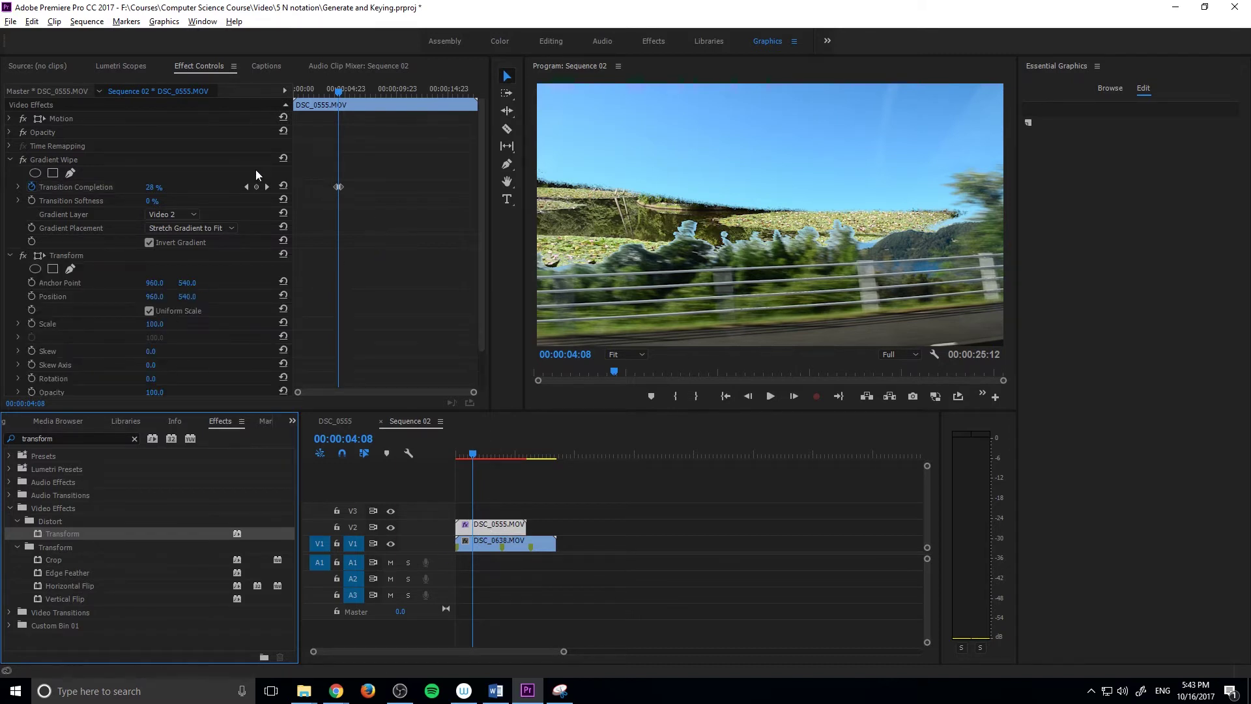
left_click(248, 187)
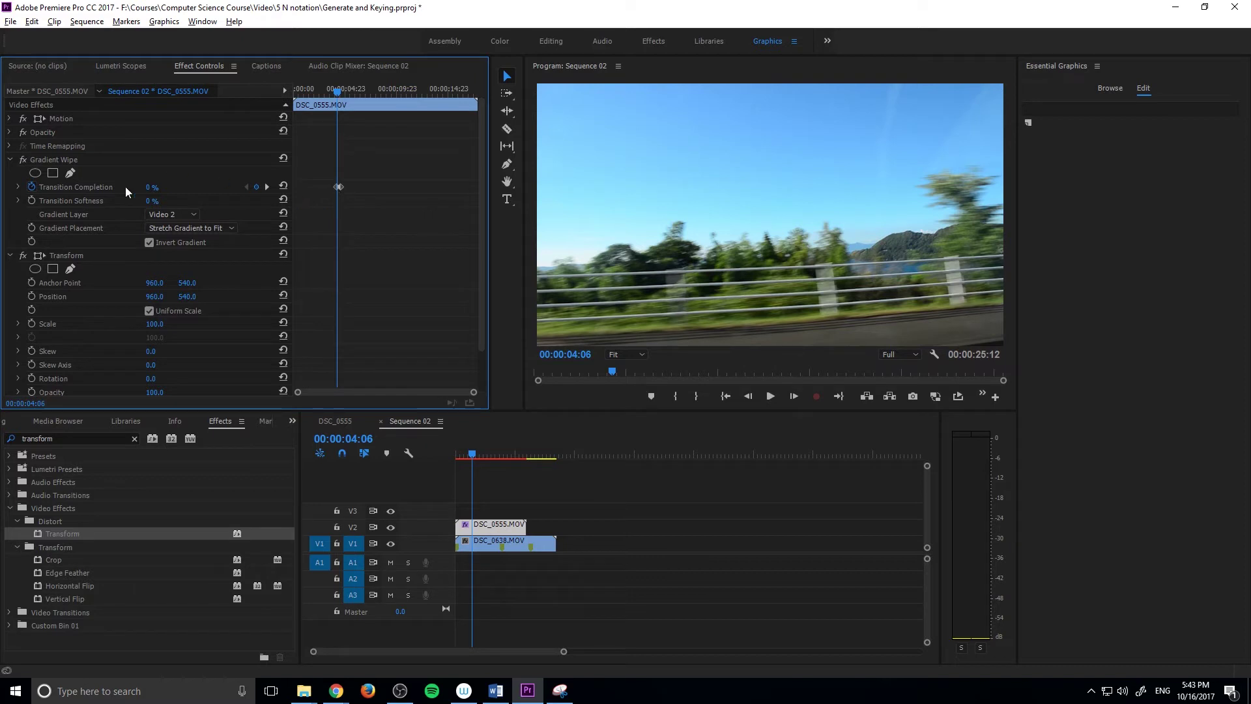
scroll(337, 285, "down", 3)
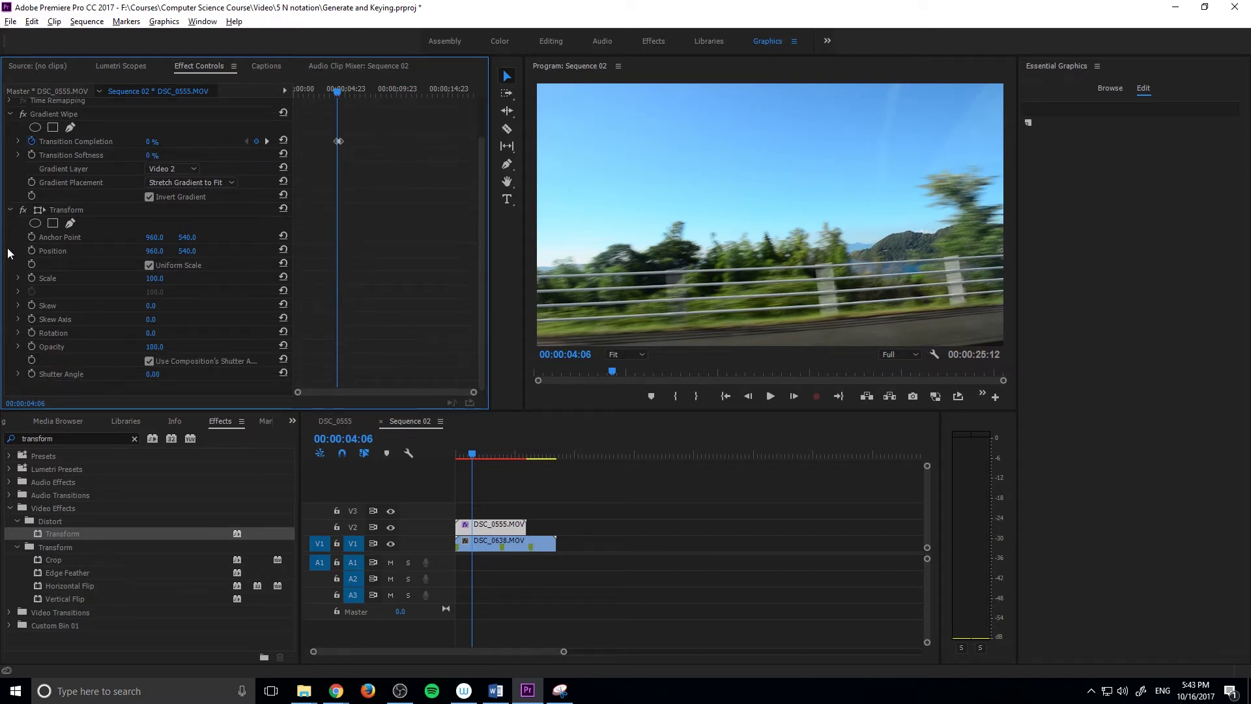
Keyframe Transform Scale at 100 at 00:00:04:06, rising to 300 at 00:00:04:16.
left_click(29, 274)
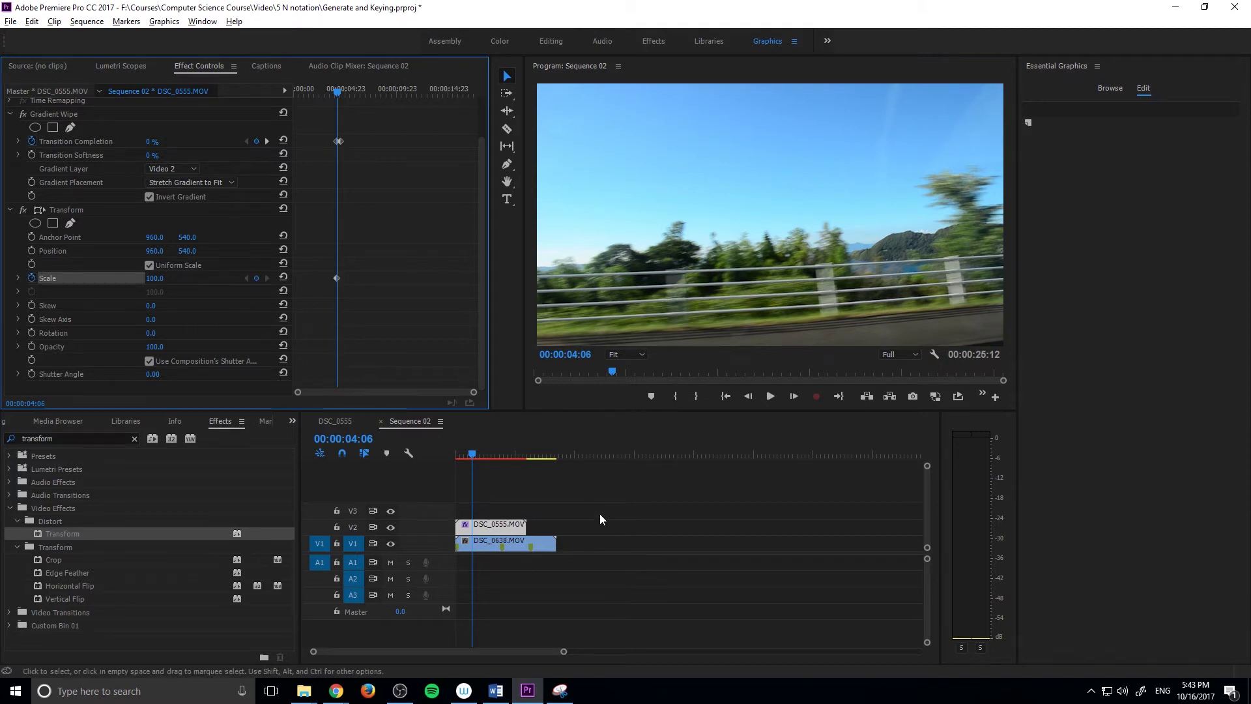
left_click(510, 528)
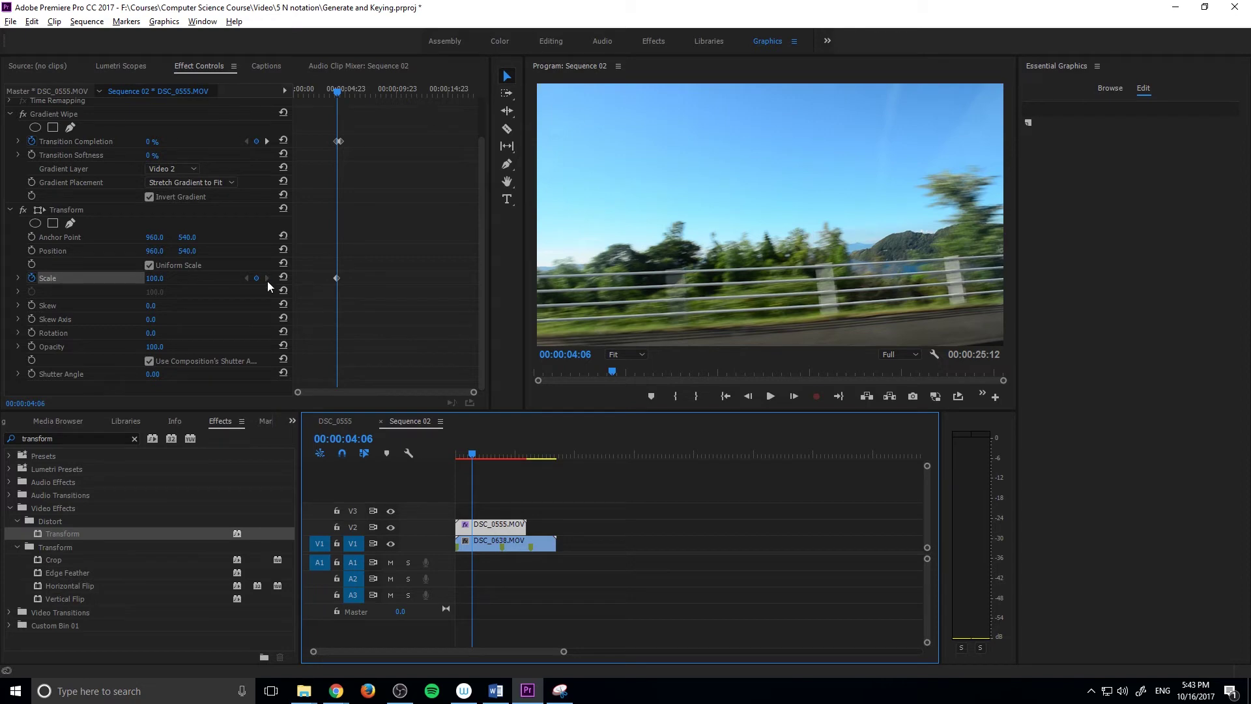
left_click(267, 142)
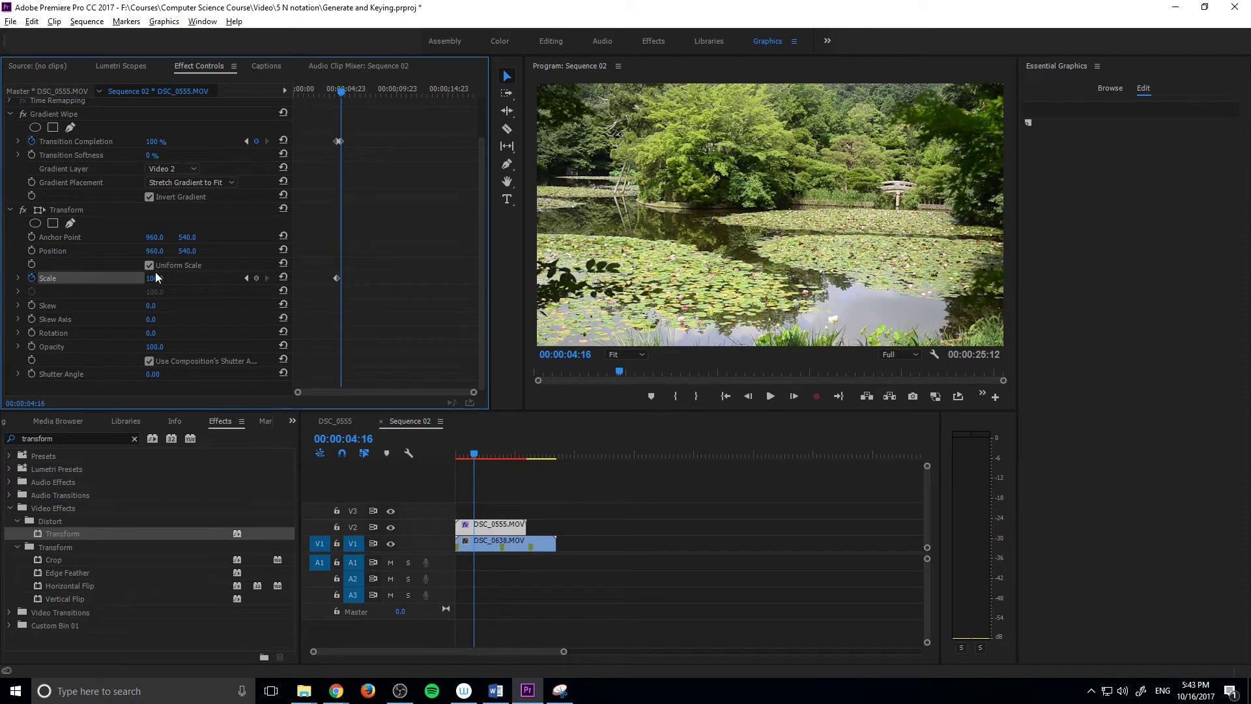
left_click_drag(154, 278, 248, 278)
Set Shutter Angle to 125 and play the zooming wipe from the sequence start.
left_click_drag(153, 373, 235, 373)
left_click_drag(474, 454, 453, 454)
key("space")
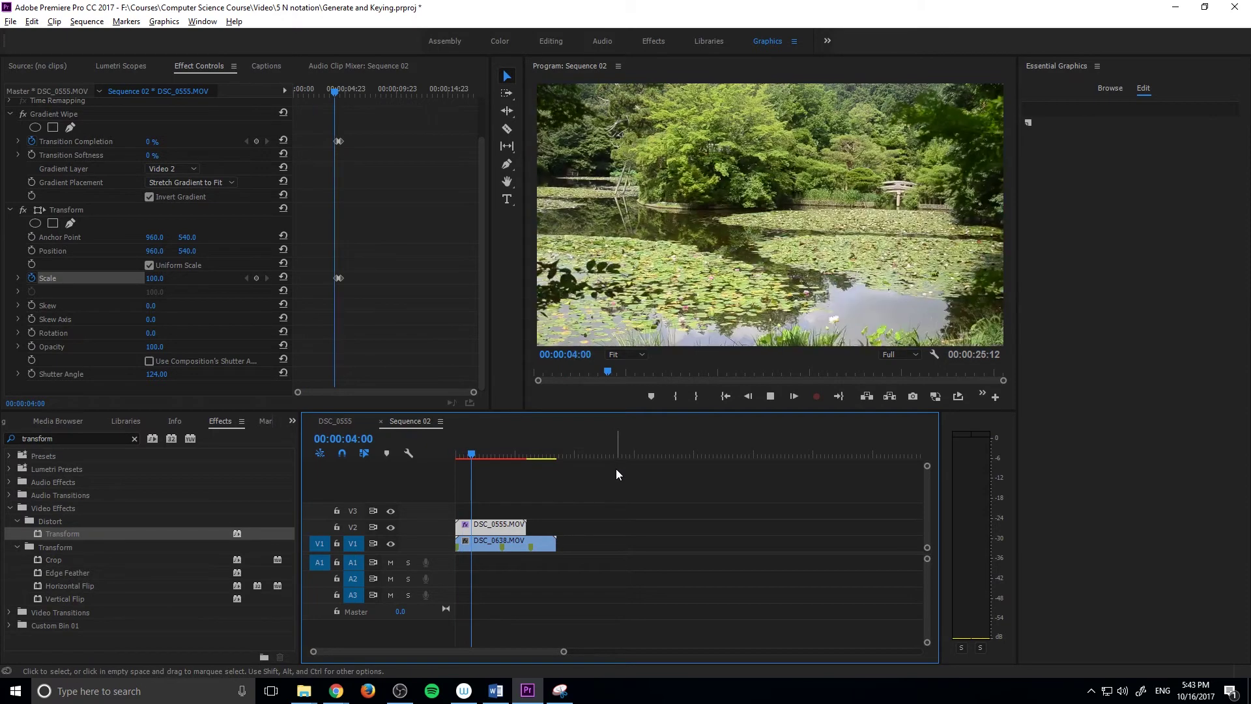
left_click_drag(471, 456, 439, 451)
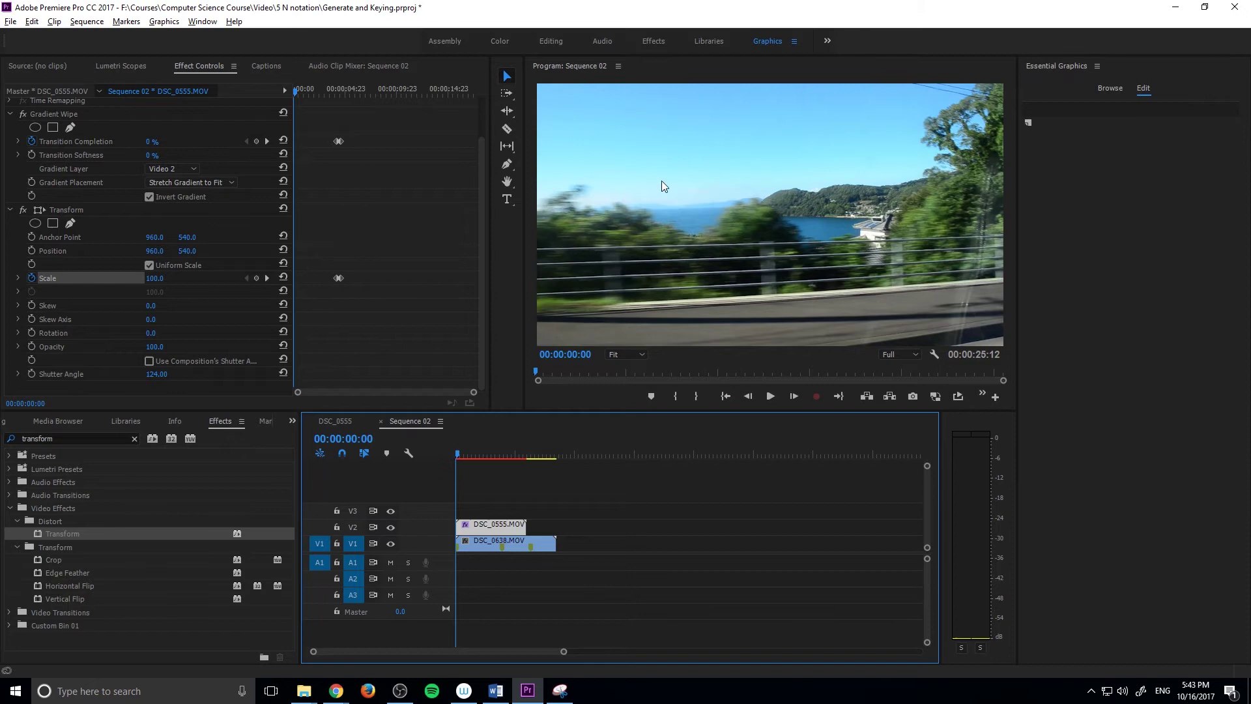
left_click_drag(464, 456, 471, 447)
Set the In point at 00:00:03:15 and the Out point two seconds later around the wipe.
right_click(475, 452)
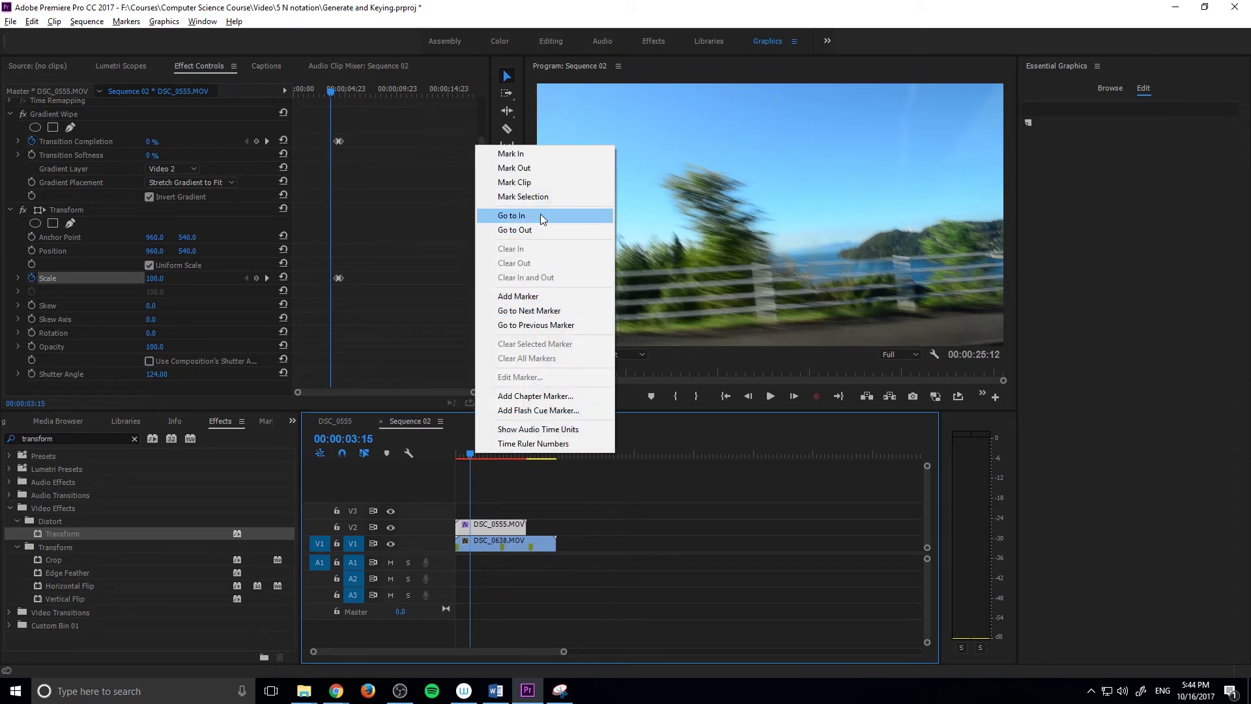
left_click(541, 214)
left_click_drag(464, 455, 469, 455)
right_click(470, 455)
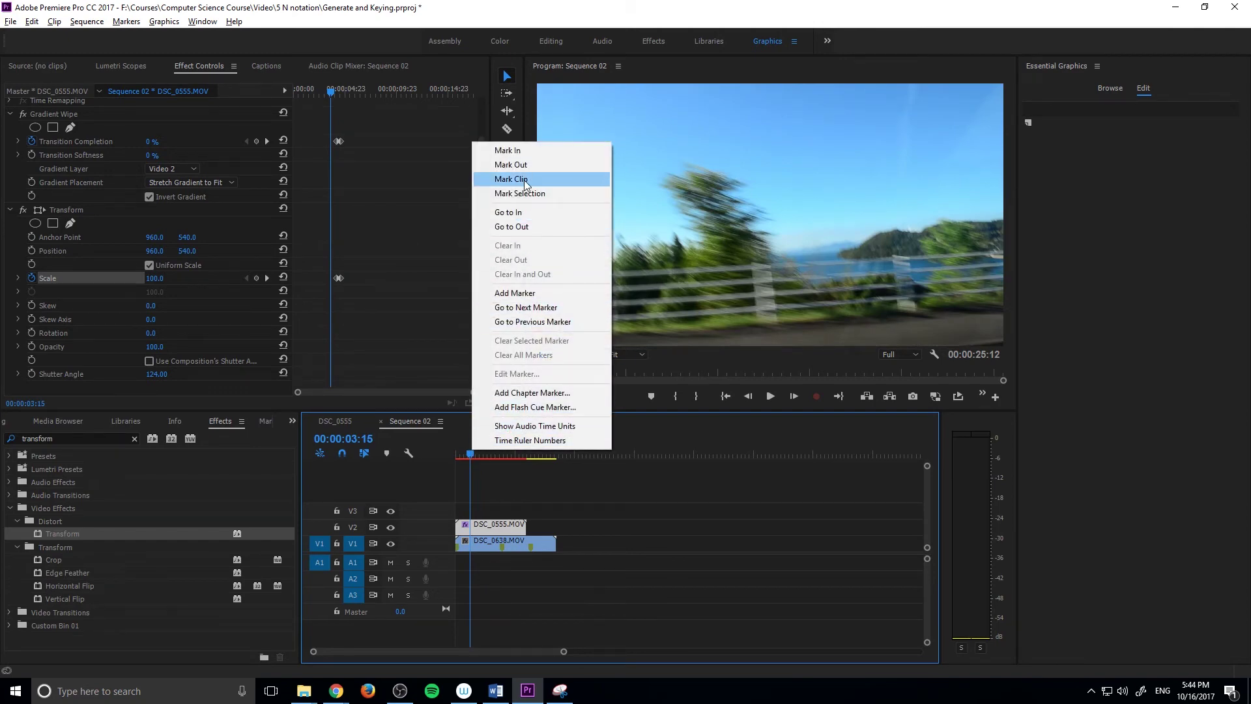
left_click(525, 149)
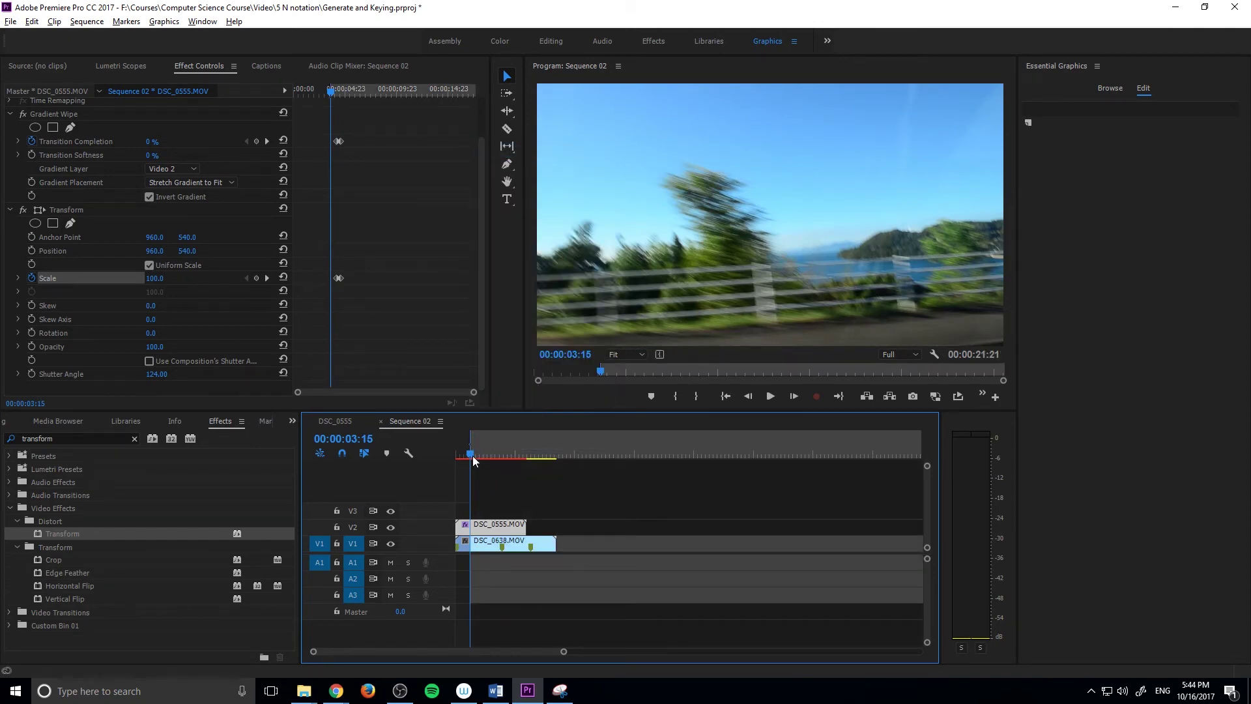
left_click_drag(472, 455, 479, 454)
right_click(479, 454)
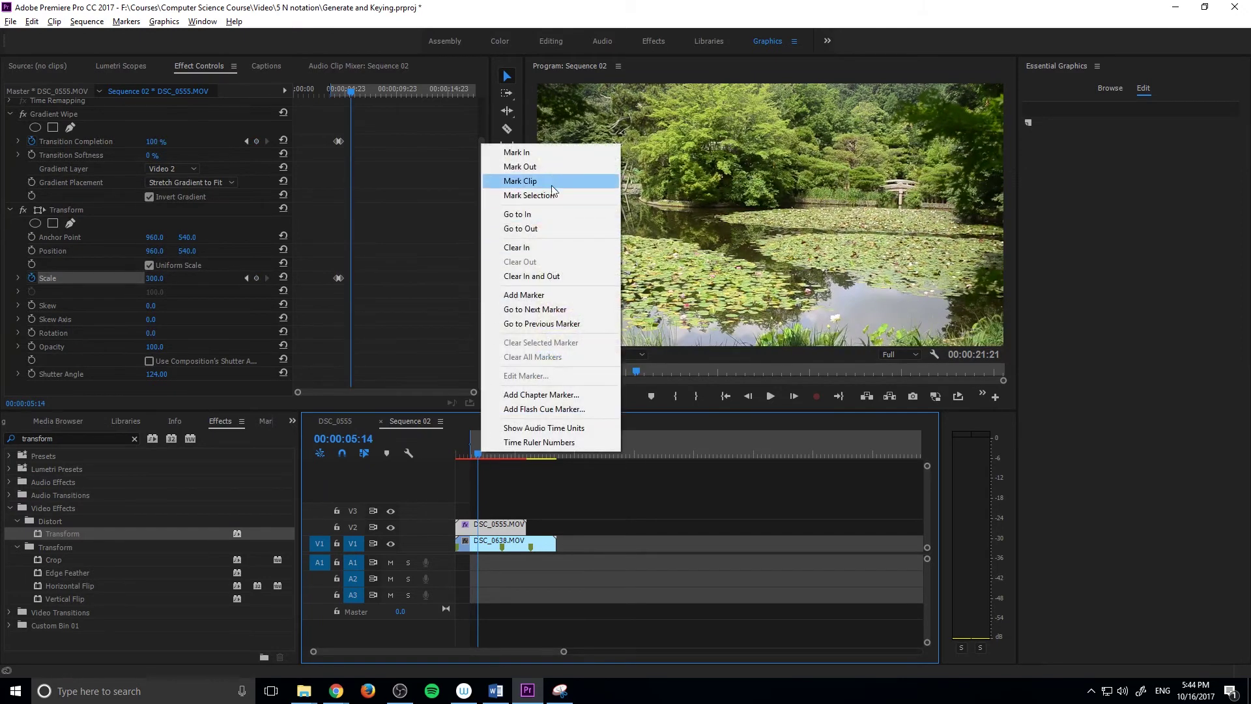
left_click(553, 168)
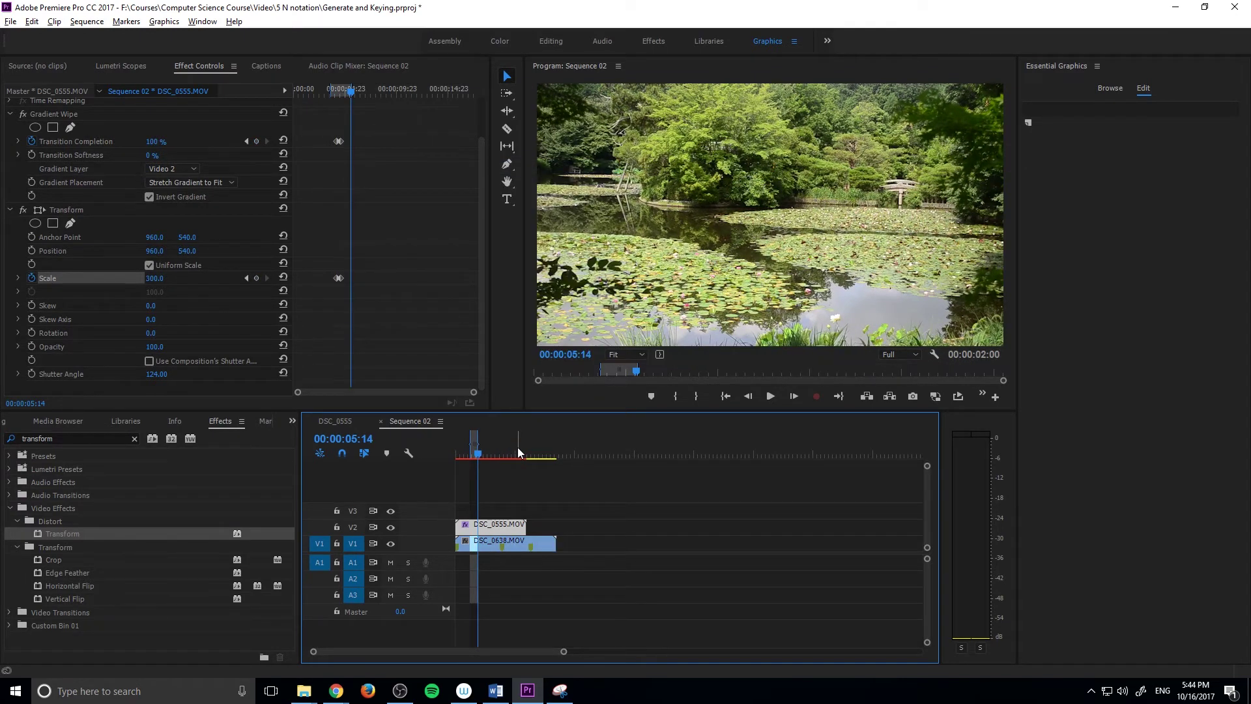
key("Return")
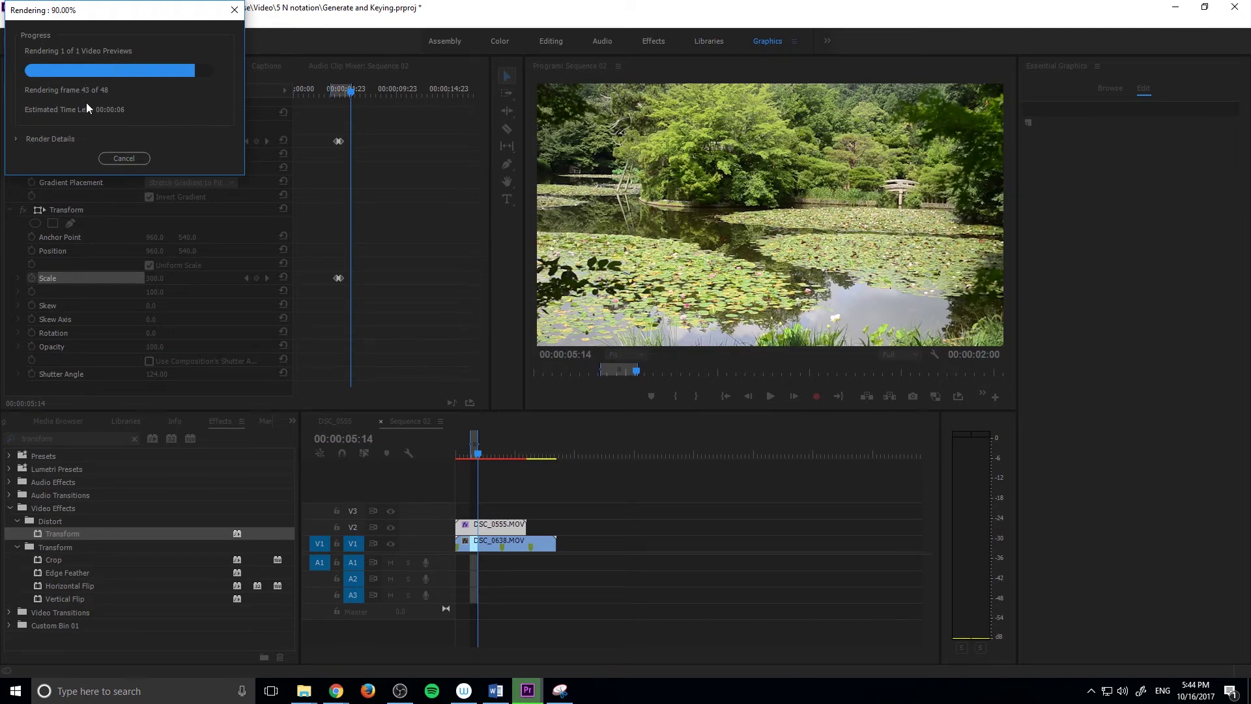
key("Escape")
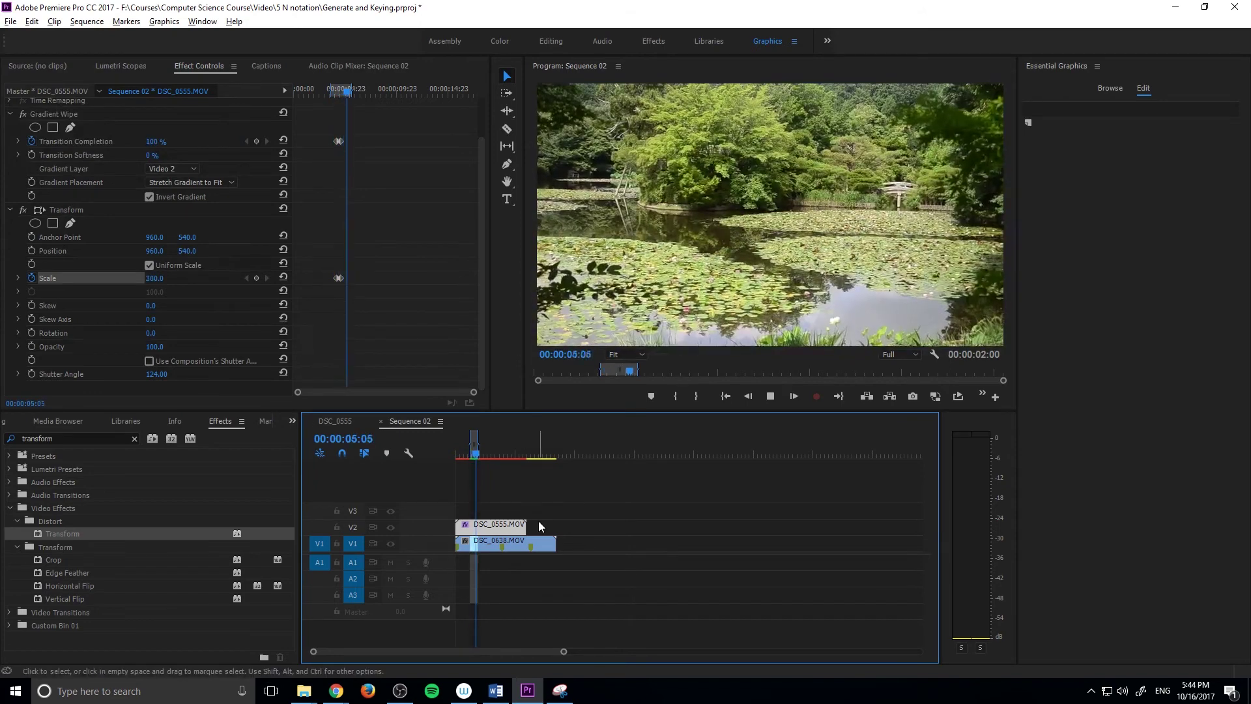
key("space")
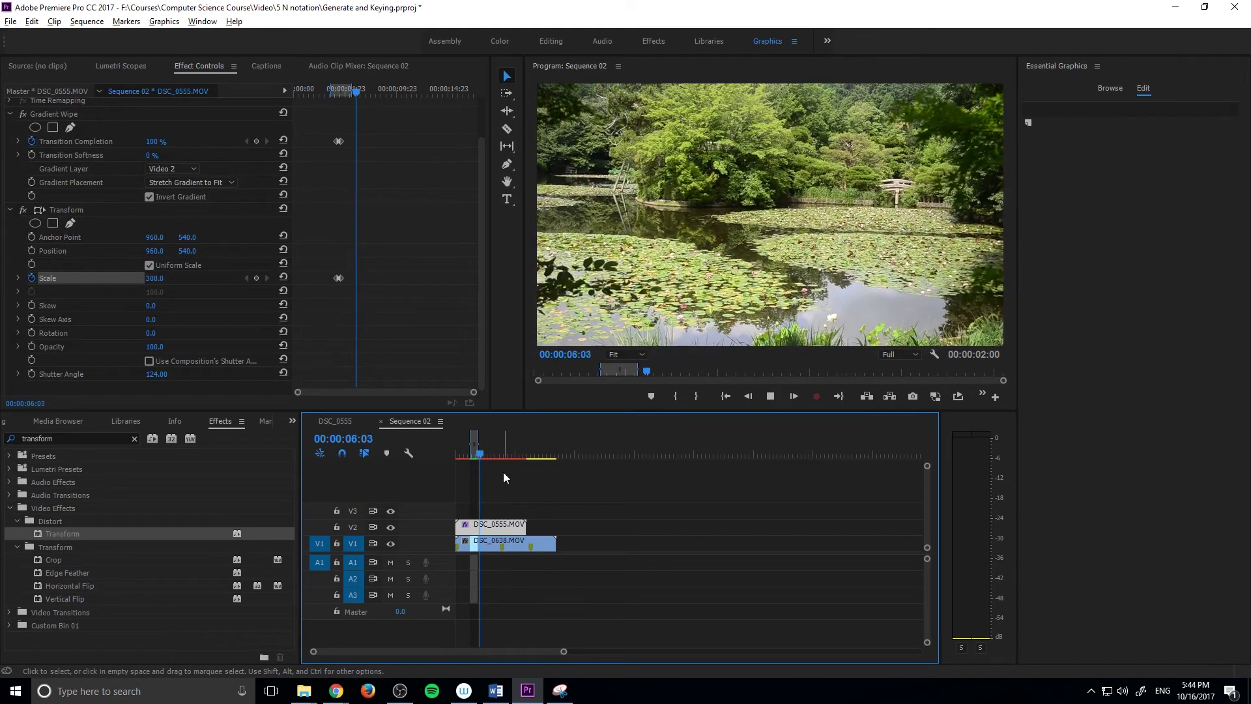
left_click_drag(479, 452, 464, 454)
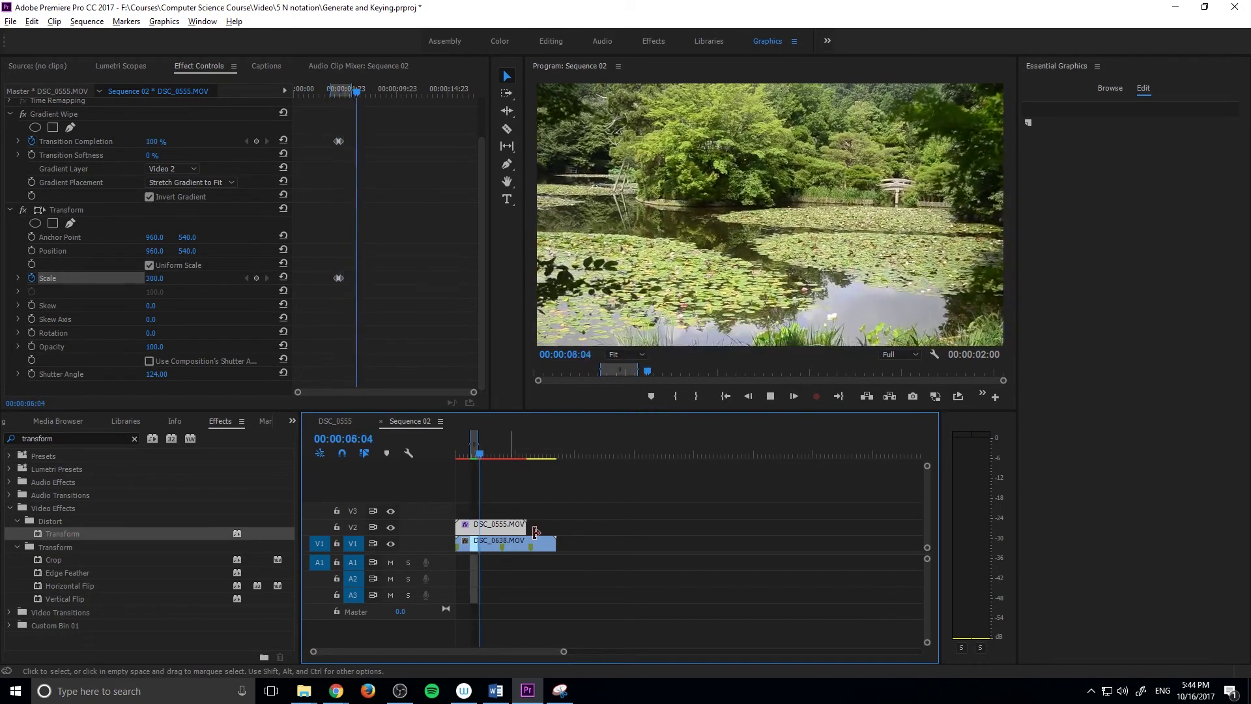
left_click_drag(480, 456, 466, 454)
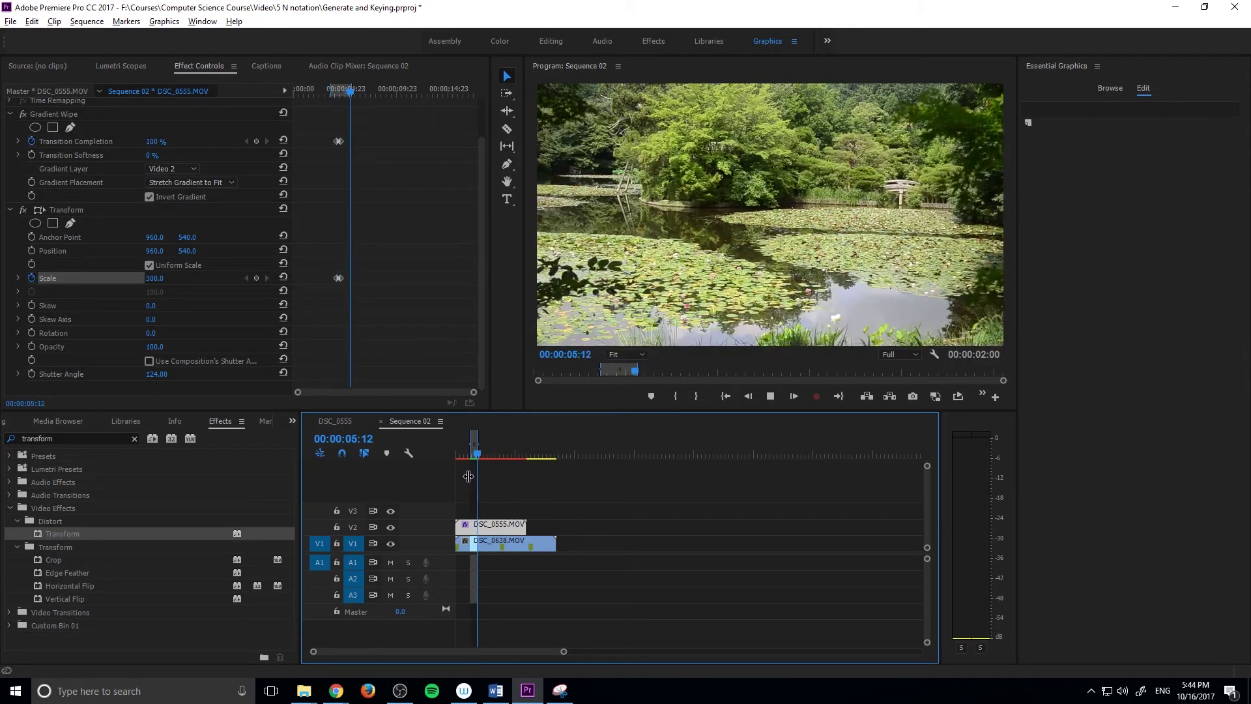
key("space")
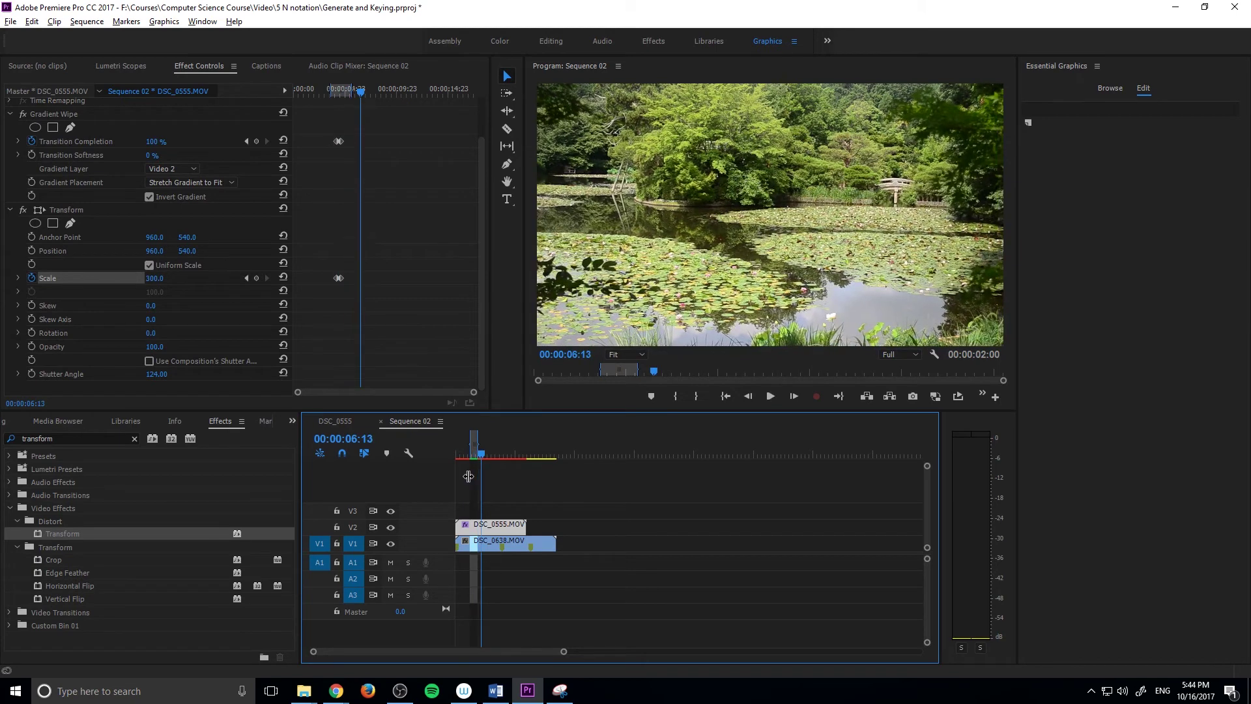
left_click(470, 454)
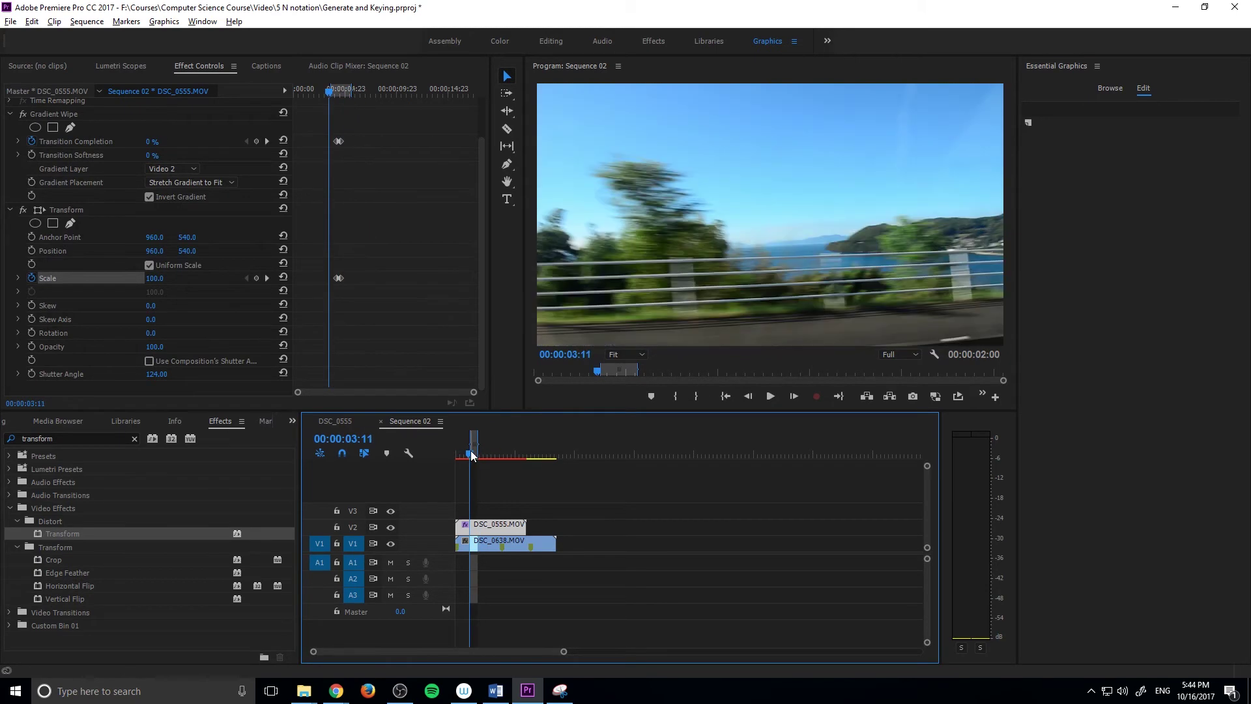
left_click_drag(473, 454, 478, 455)
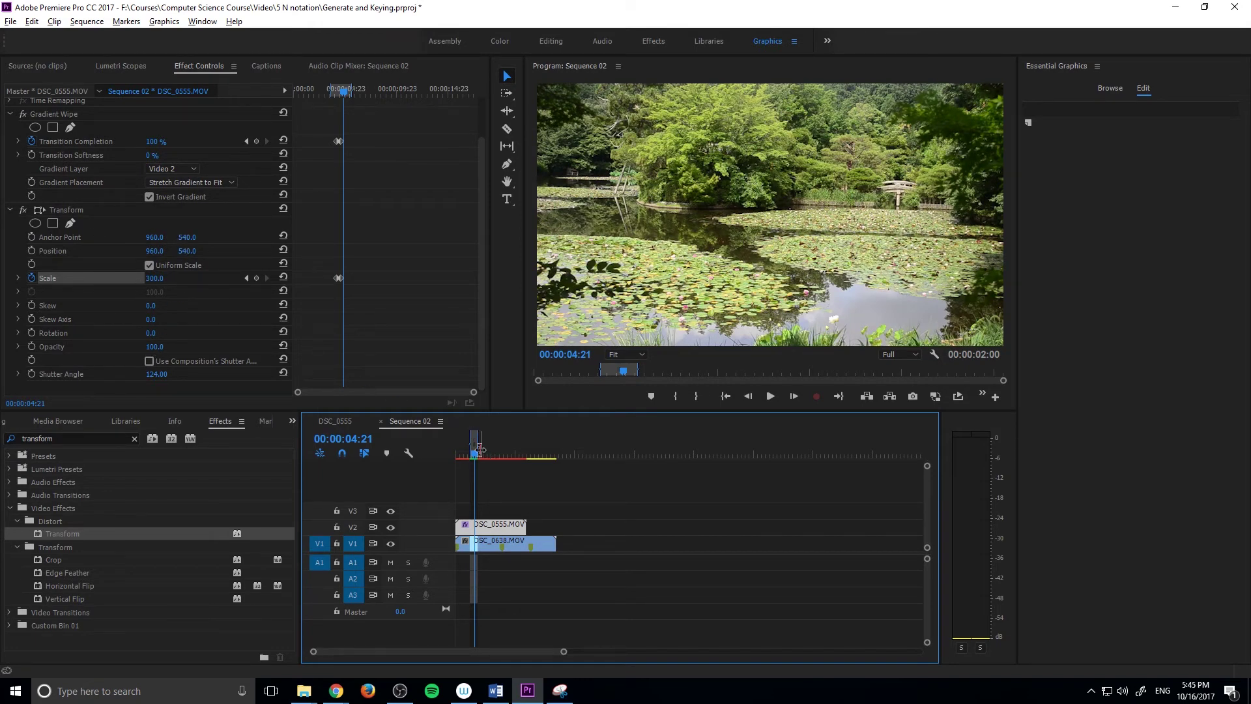
At 00:00:03:18, try Video 3, then set Gradient Wipe's Gradient Layer to Video 1.
left_click_drag(475, 453, 470, 453)
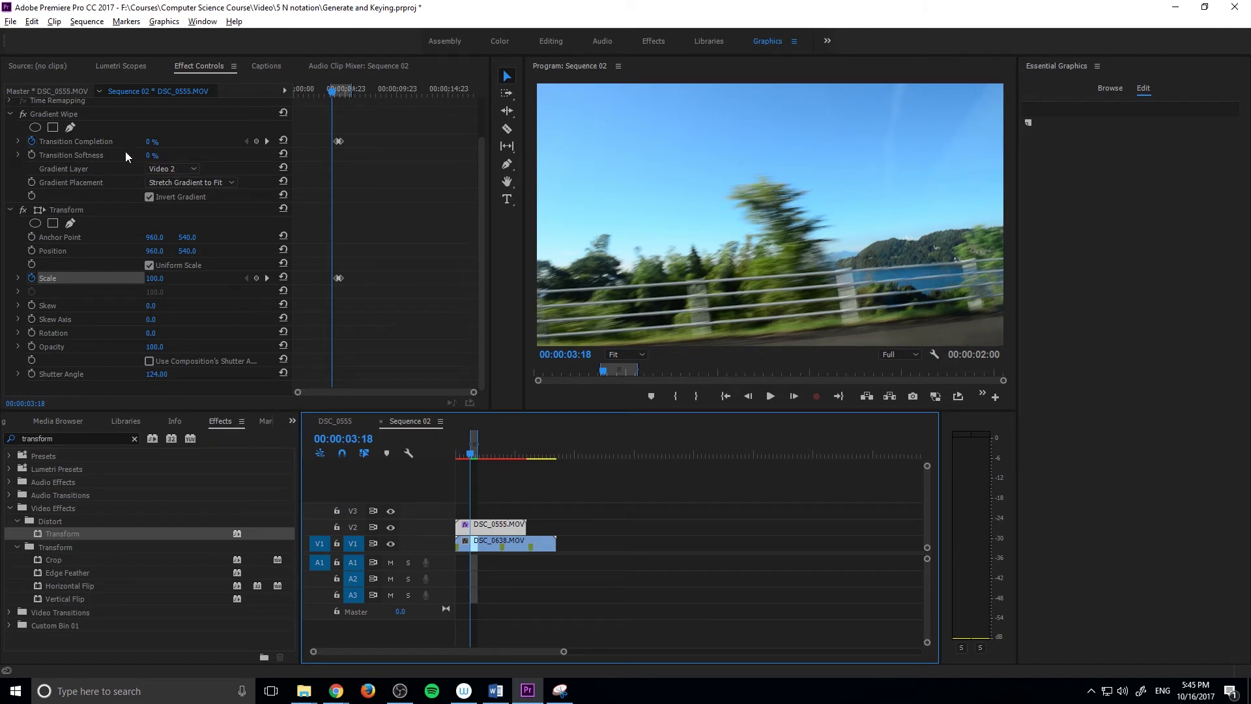
left_click(171, 169)
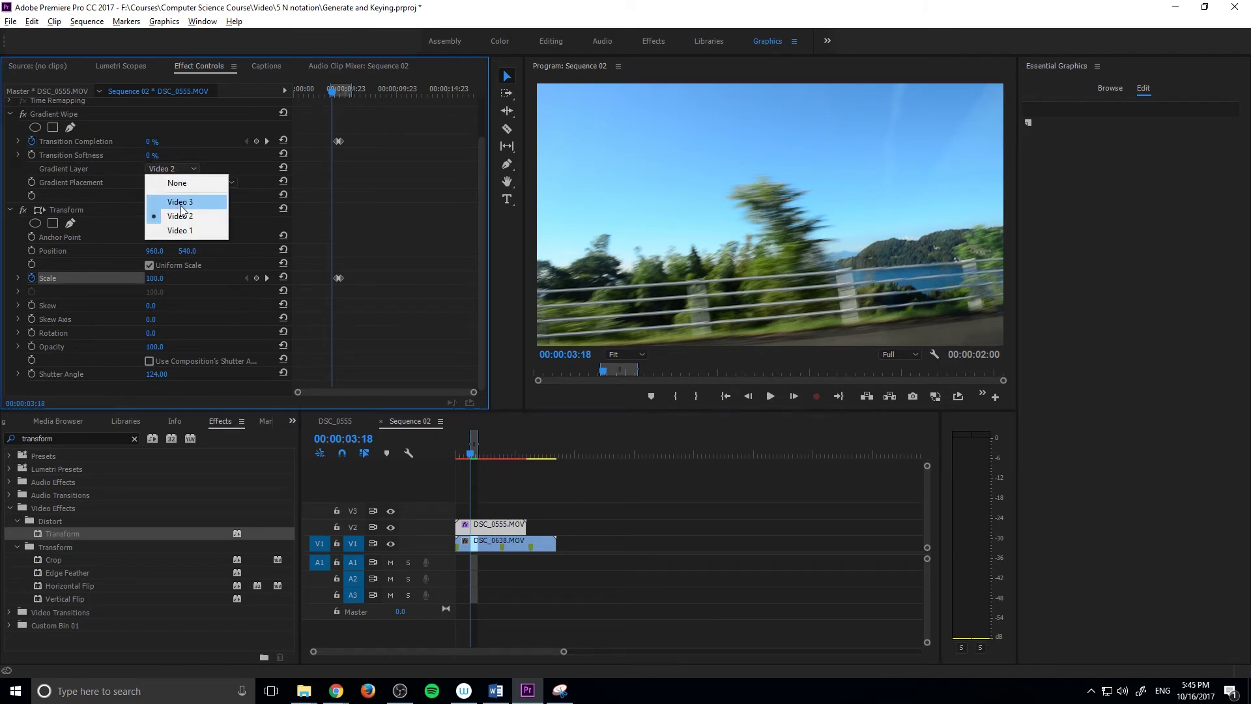
left_click(181, 203)
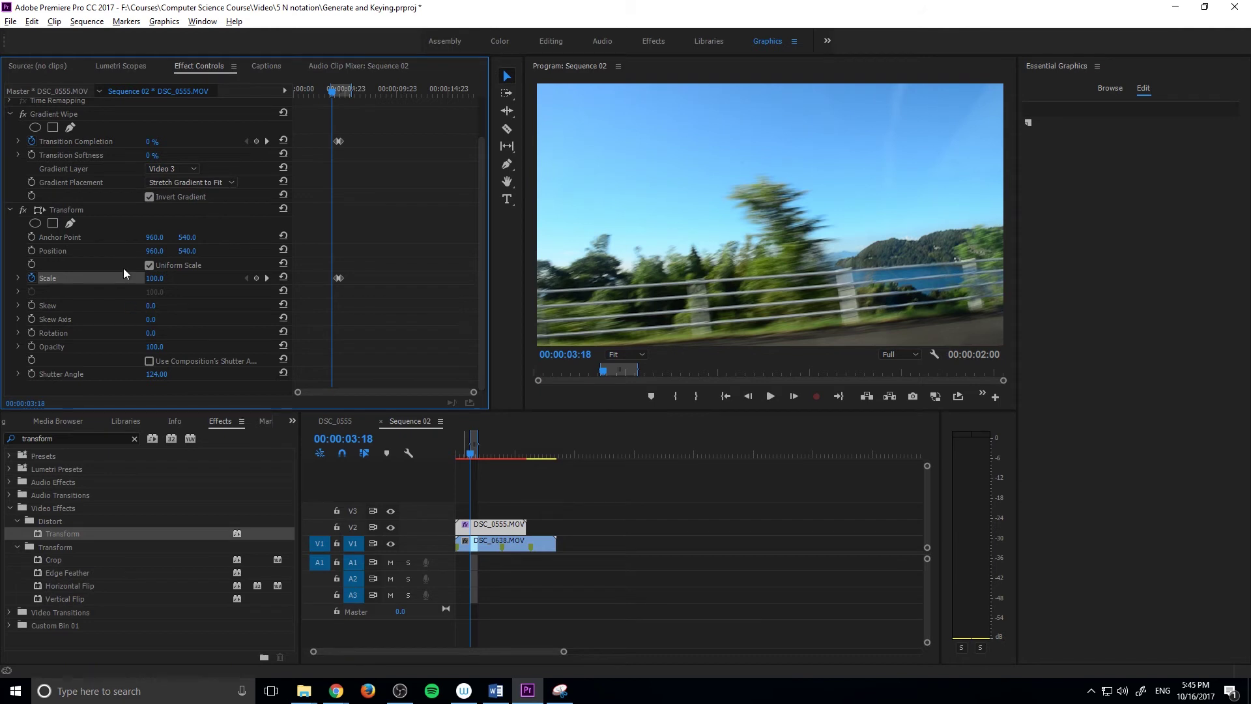
left_click(156, 171)
left_click(186, 230)
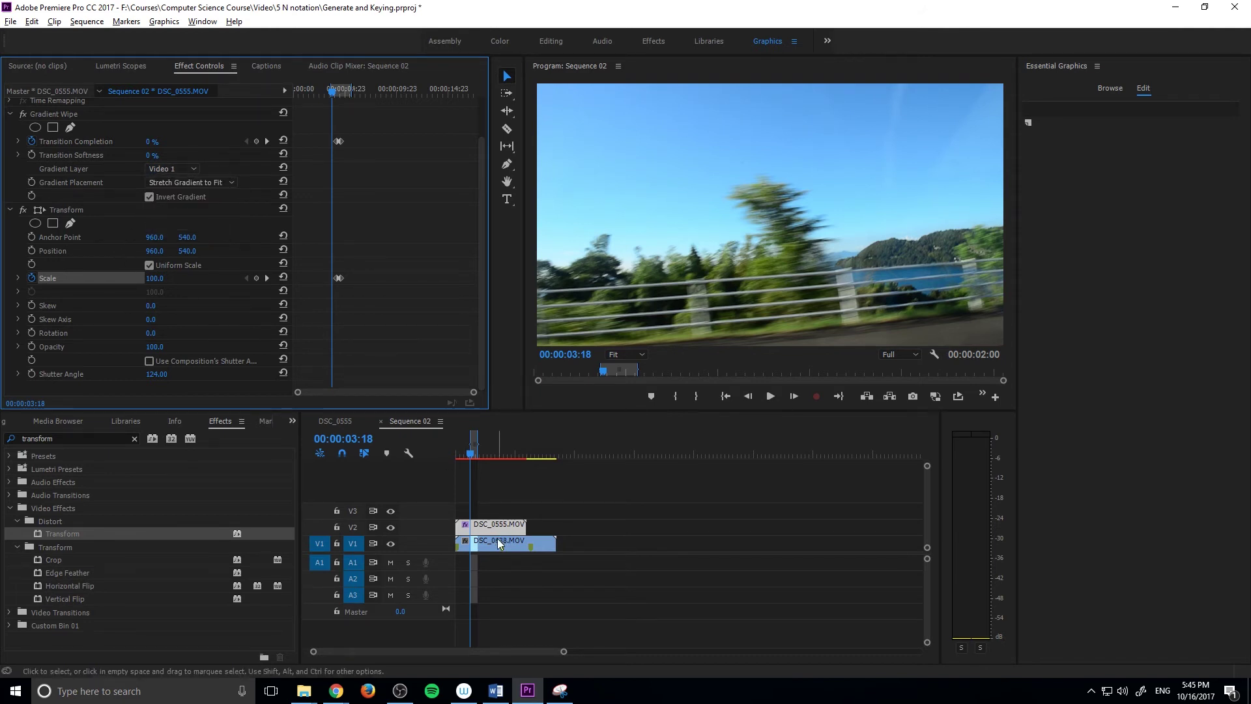
Render the In-to-Out preview, then return the playhead to the transition keyframes.
key("Return")
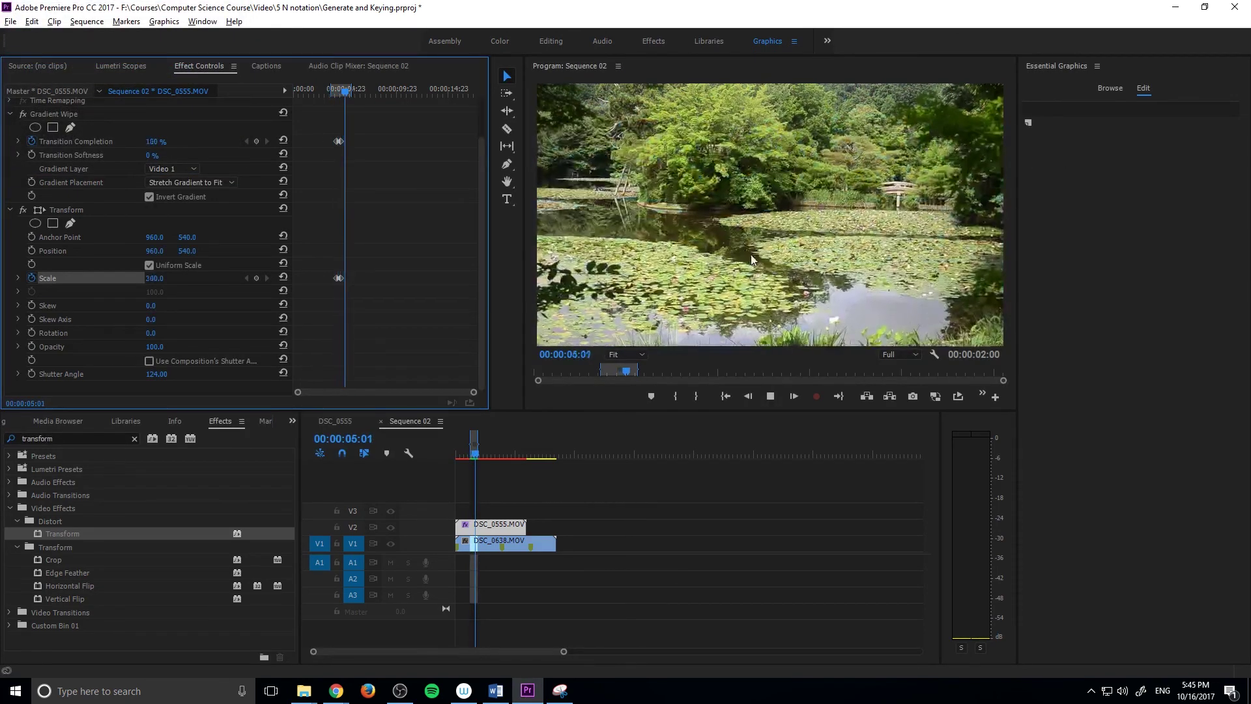
key("space")
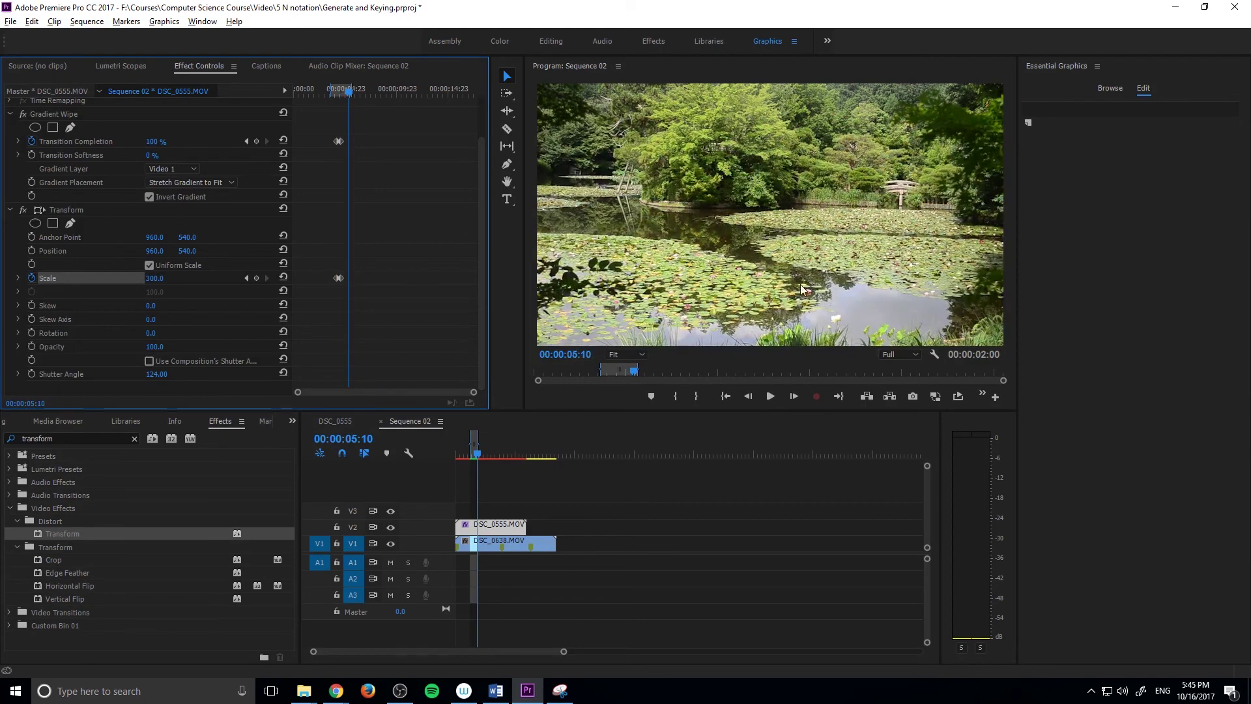
left_click_drag(477, 454, 472, 454)
Step frame by frame through the wipe as Scale climbs from 100 to 300.
left_click(795, 395)
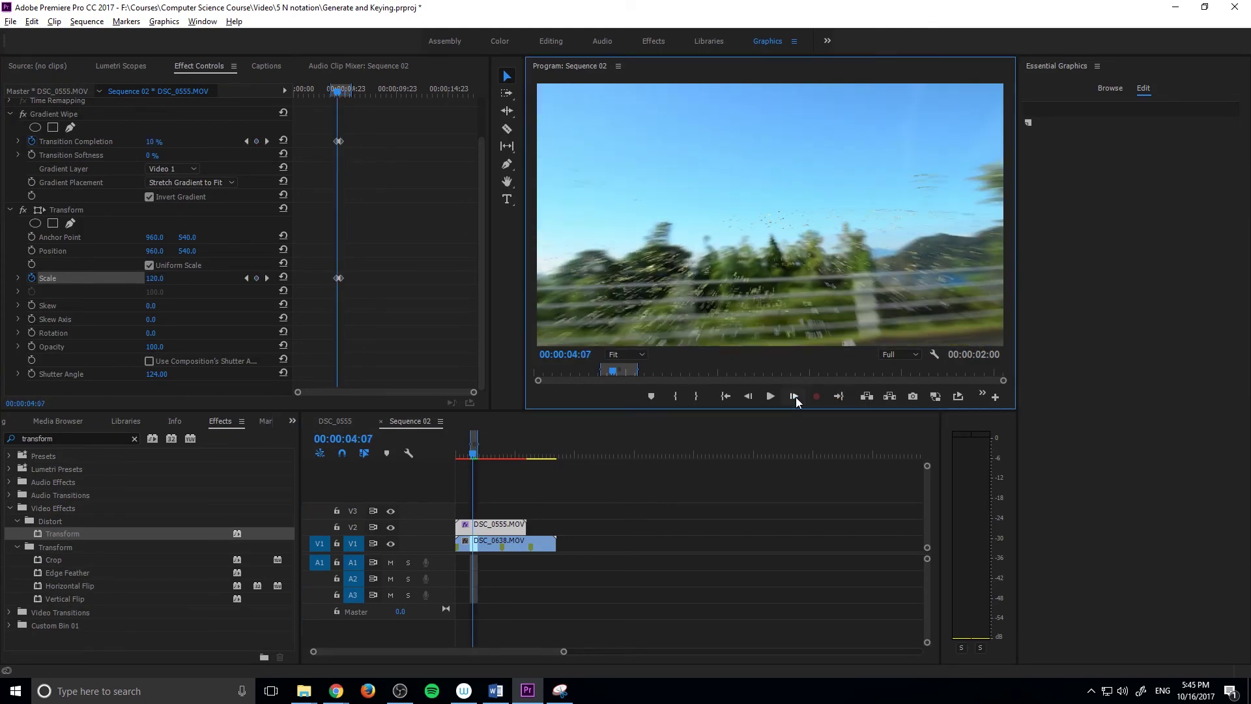
left_click(795, 396)
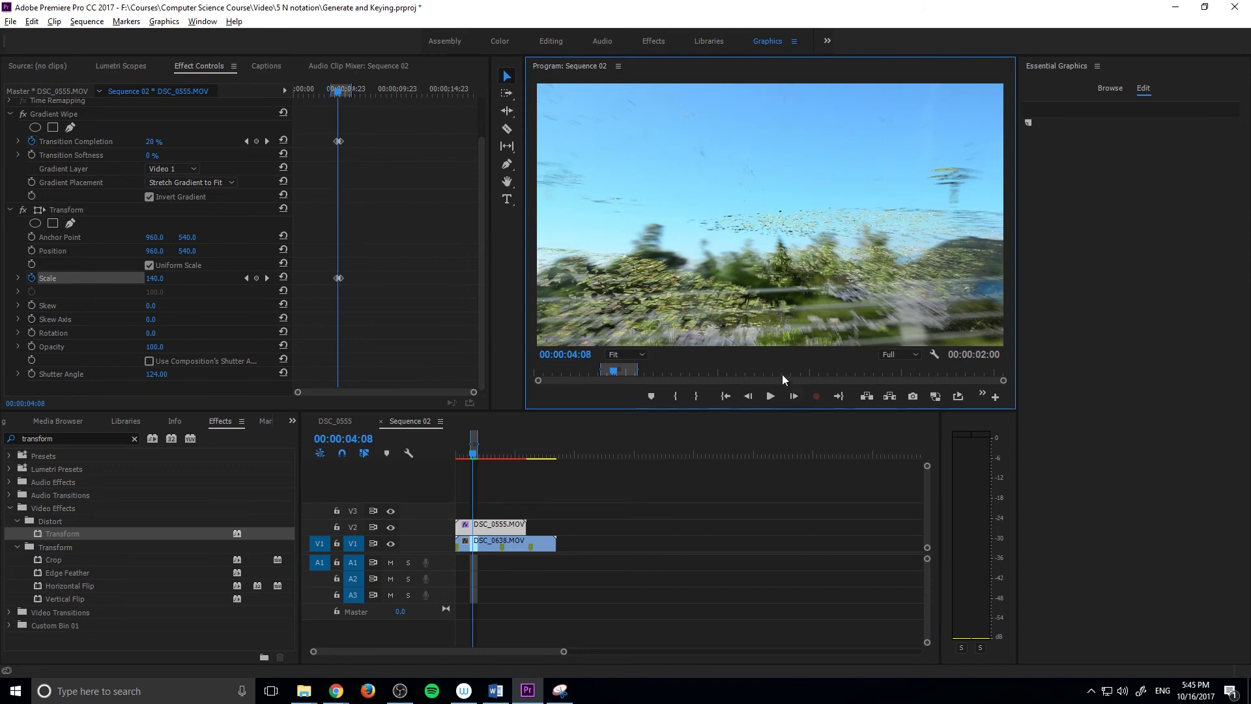
left_click(792, 390)
left_click(795, 392)
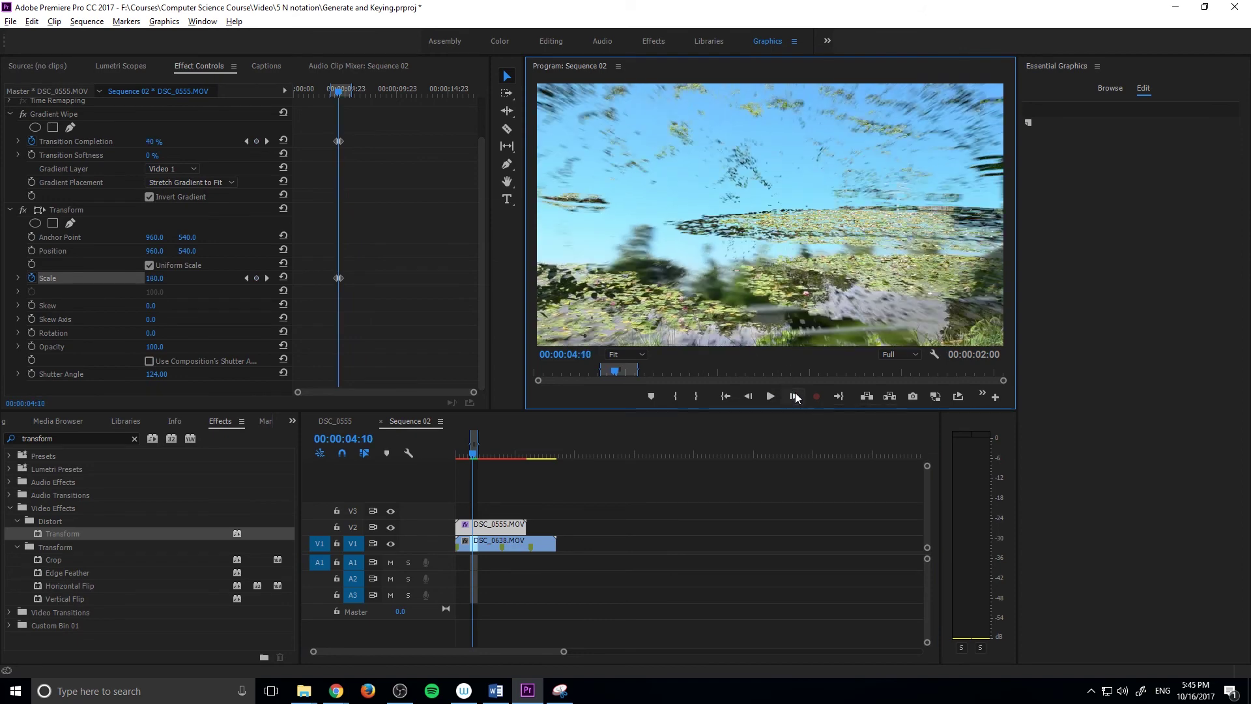
left_click(798, 399)
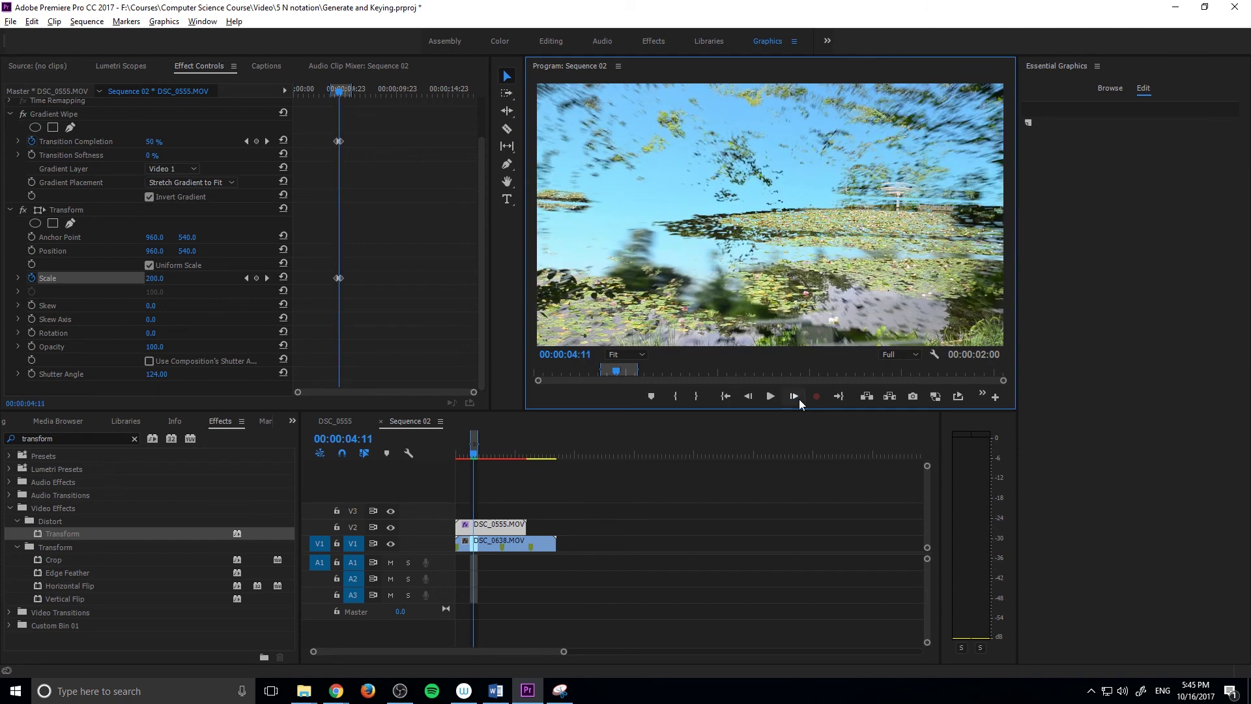
left_click(799, 399)
left_click(798, 399)
left_click(799, 399)
left_click(793, 397)
left_click(793, 397)
left_click(794, 396)
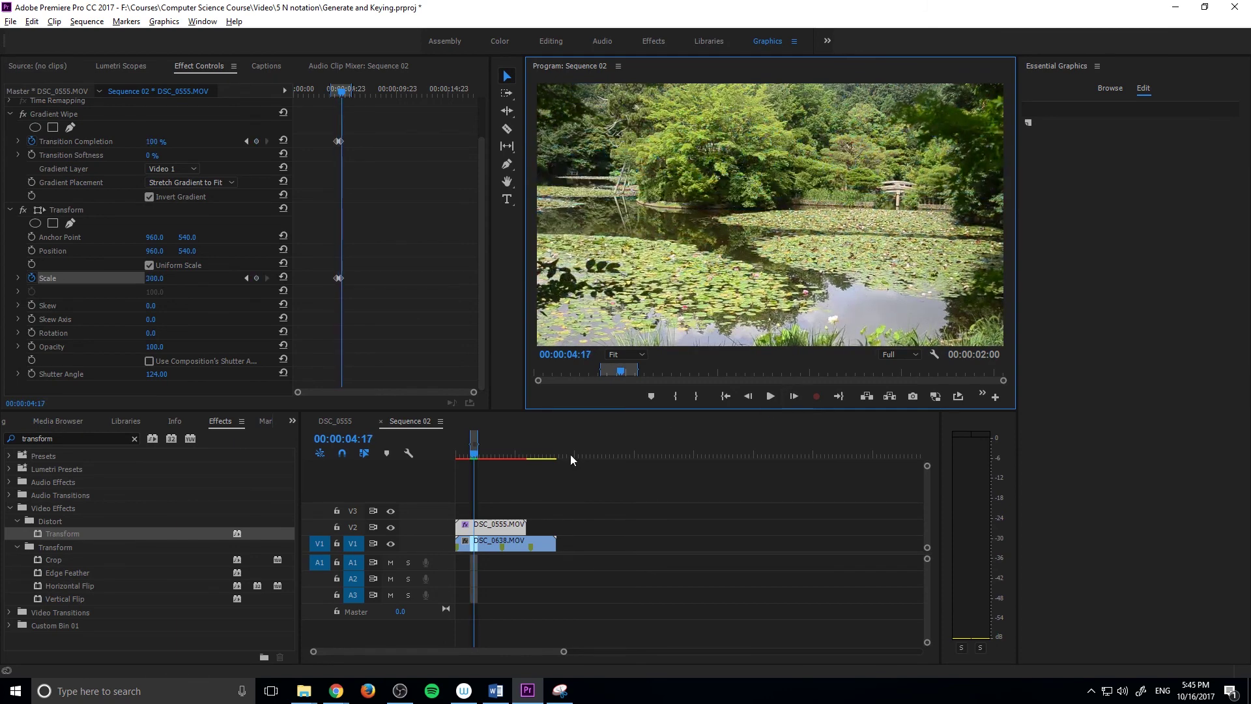
Replay the wipe from before the transition into the pond clip.
left_click_drag(476, 454, 469, 455)
key("space")
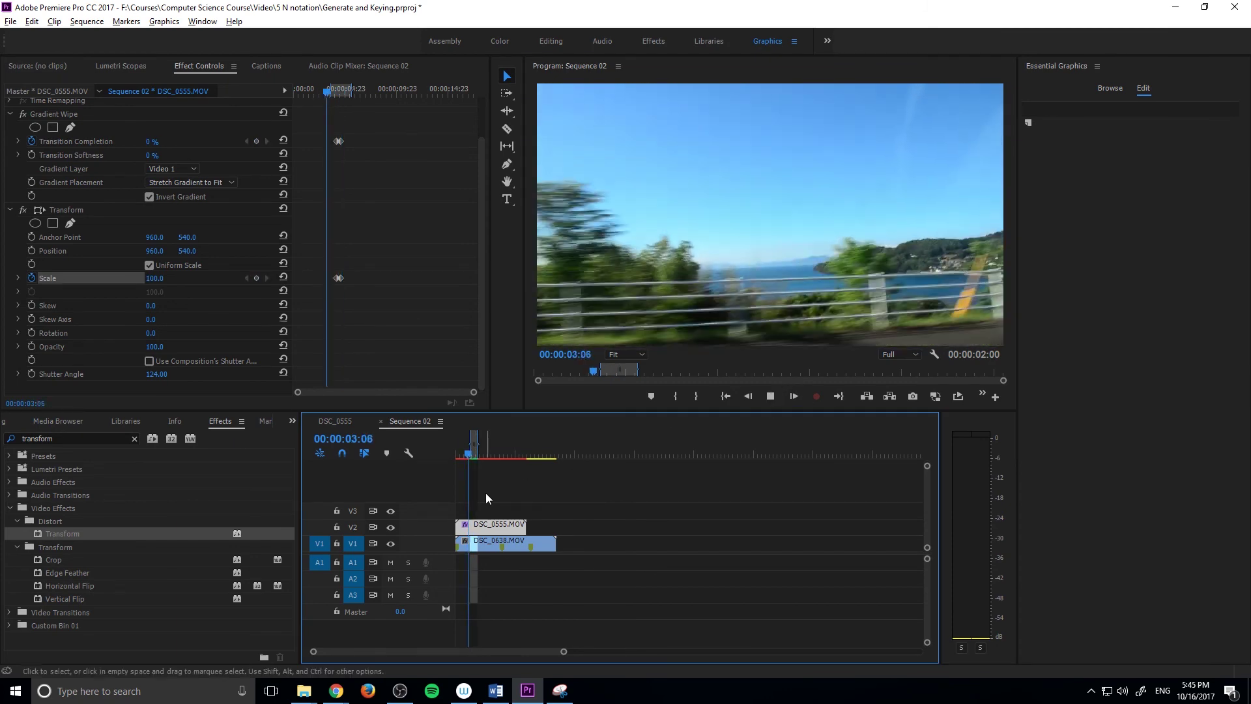
key("space")
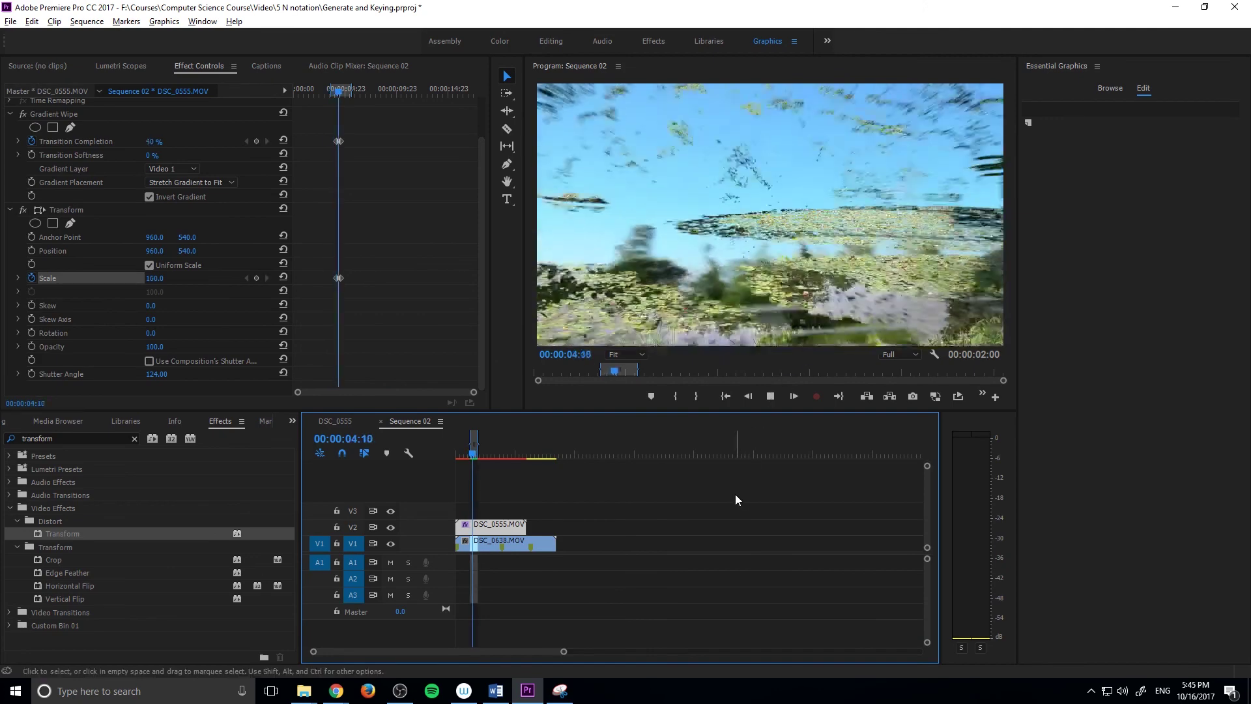
key("space")
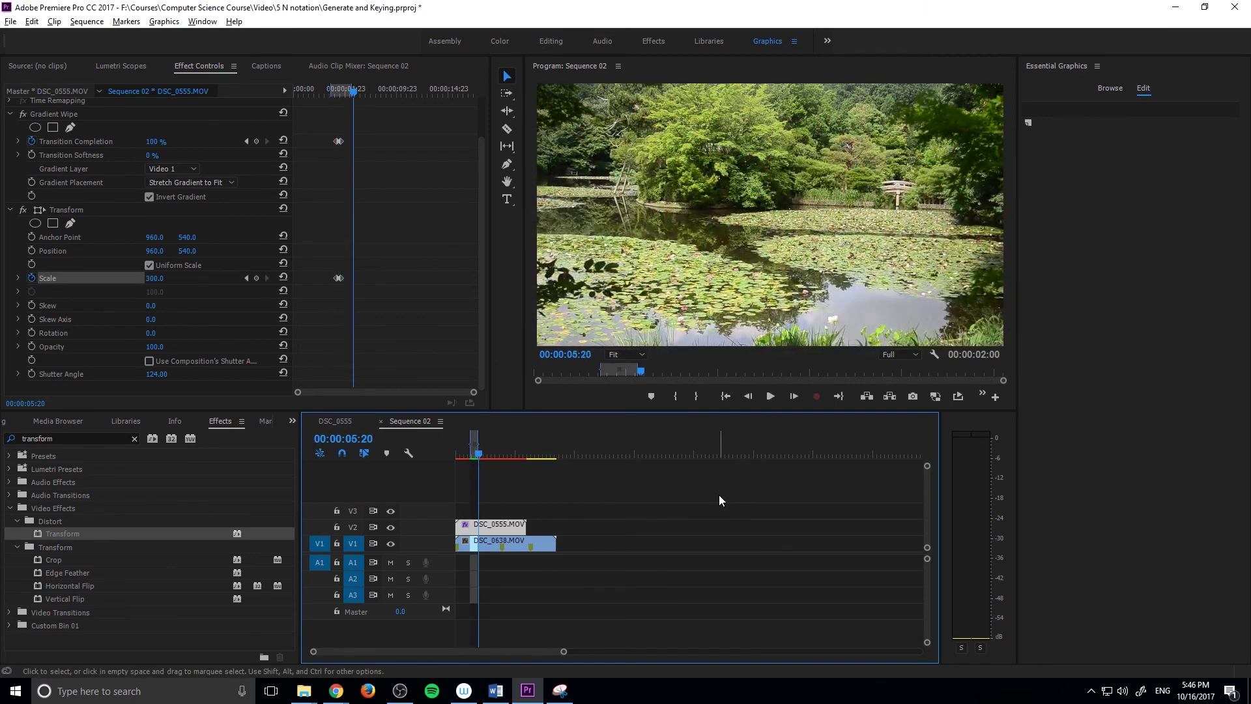
scroll(181, 197, "up", 1)
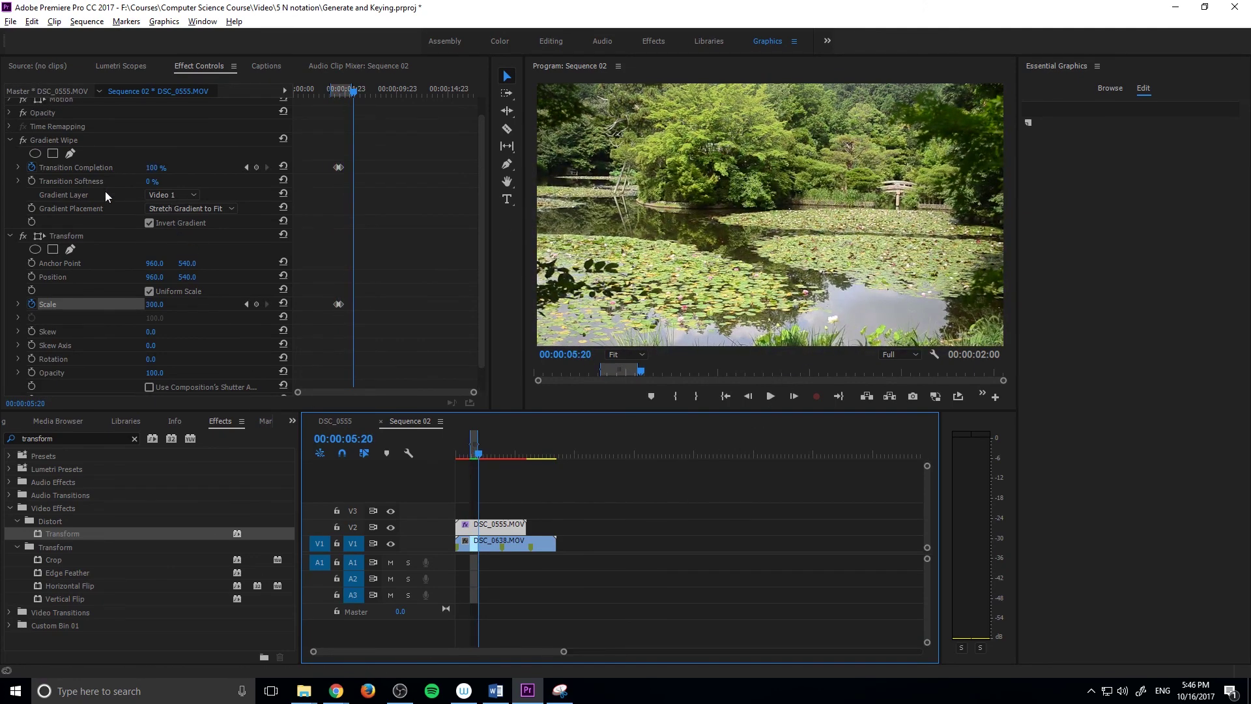